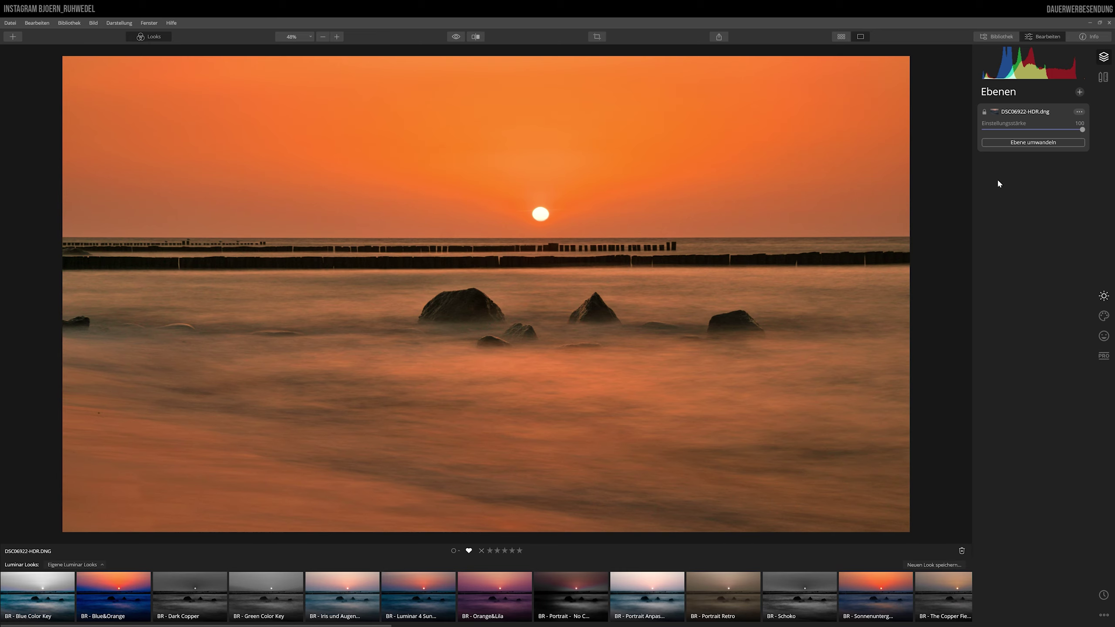
Step: Show the Essentials tools and toggle the preview to compare the warm edit with the original
click(1103, 296)
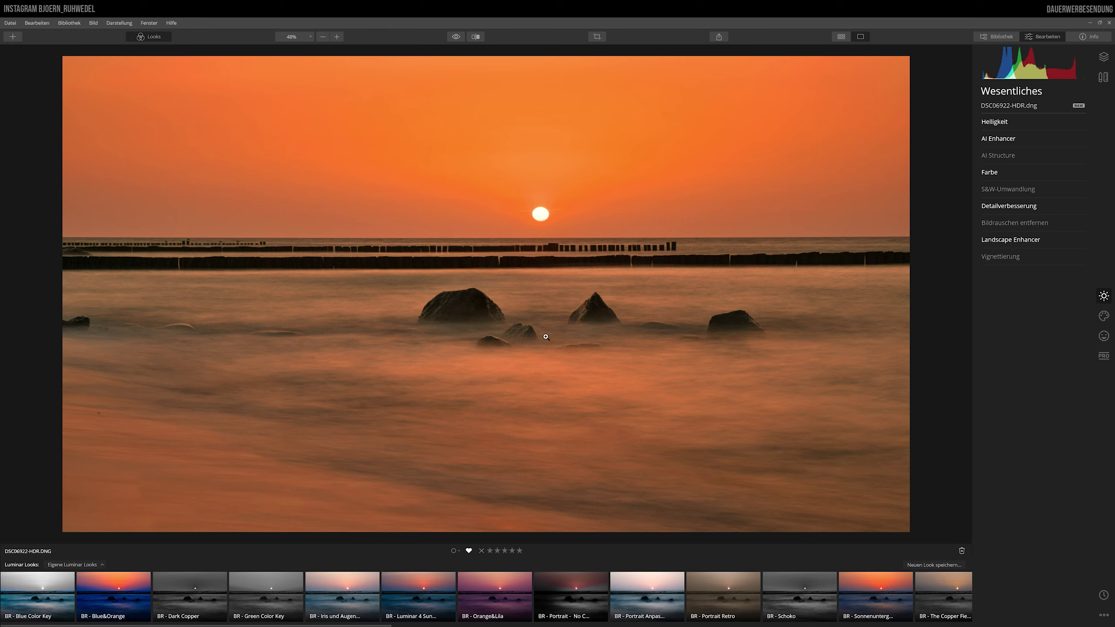
click(457, 37)
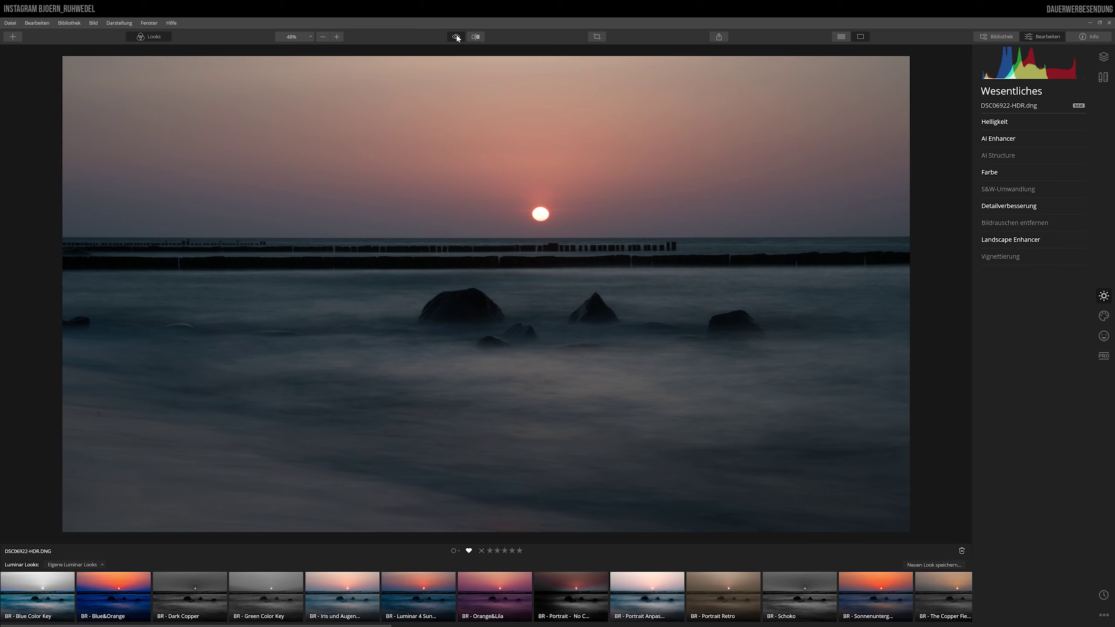
click(456, 37)
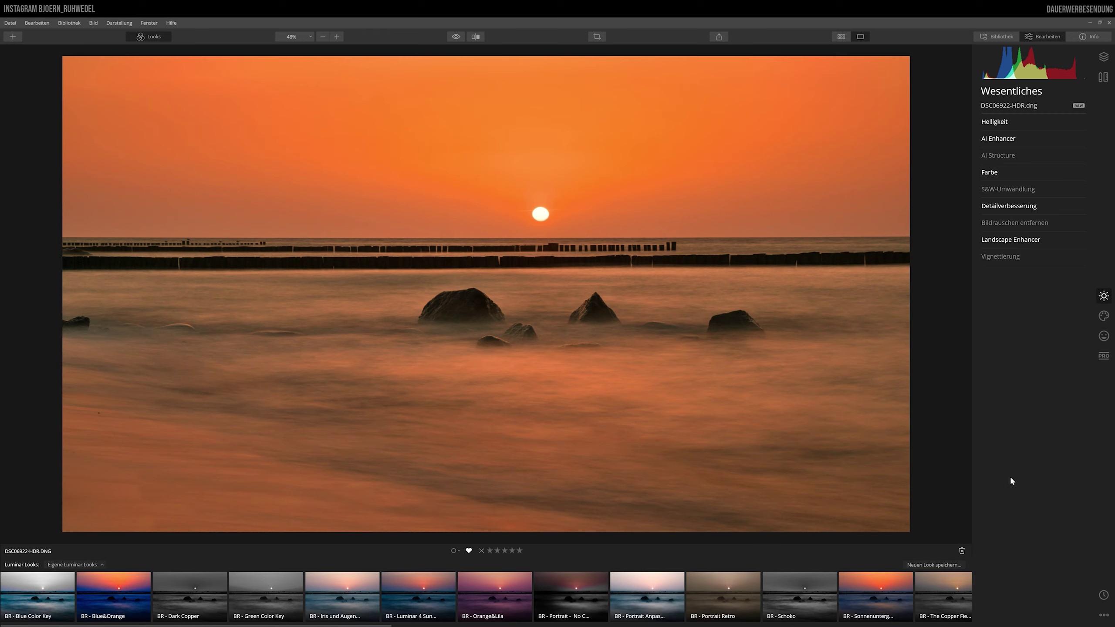
Step: Insert a new adjustment layer ('Neue Bearbeitungsebene') above DSC06922-HDR.dng from the Layers panel
click(1105, 57)
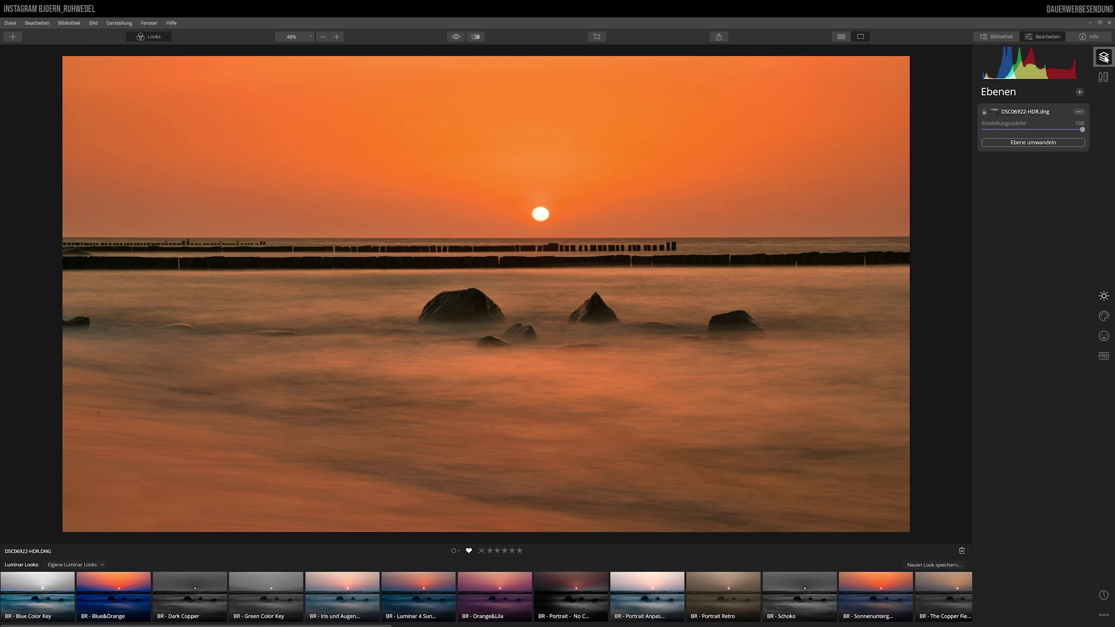
click(1079, 93)
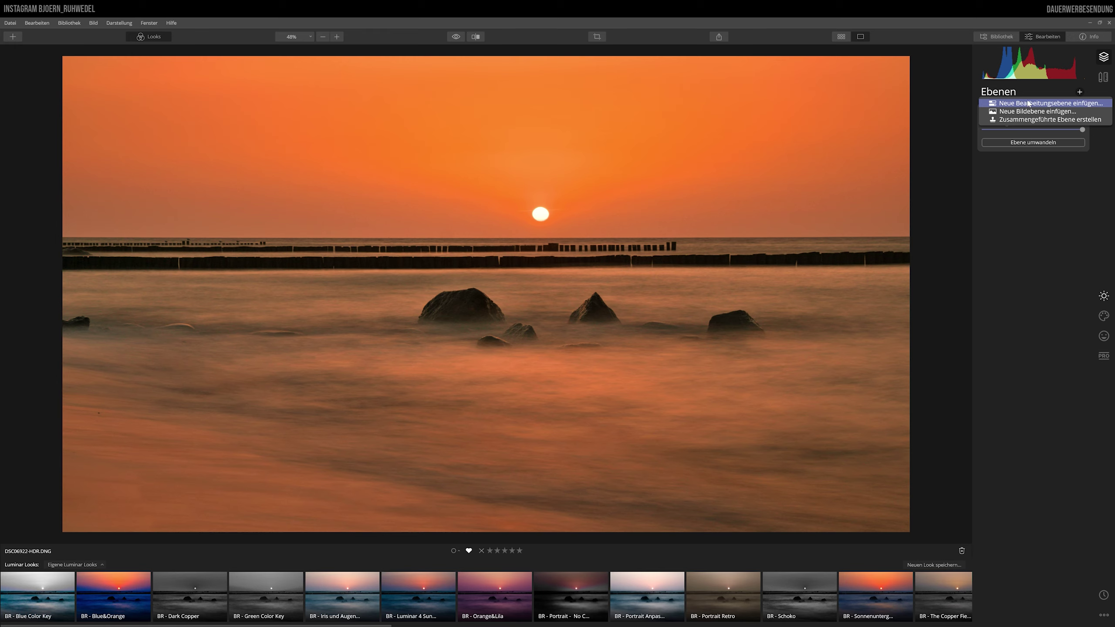
click(1059, 104)
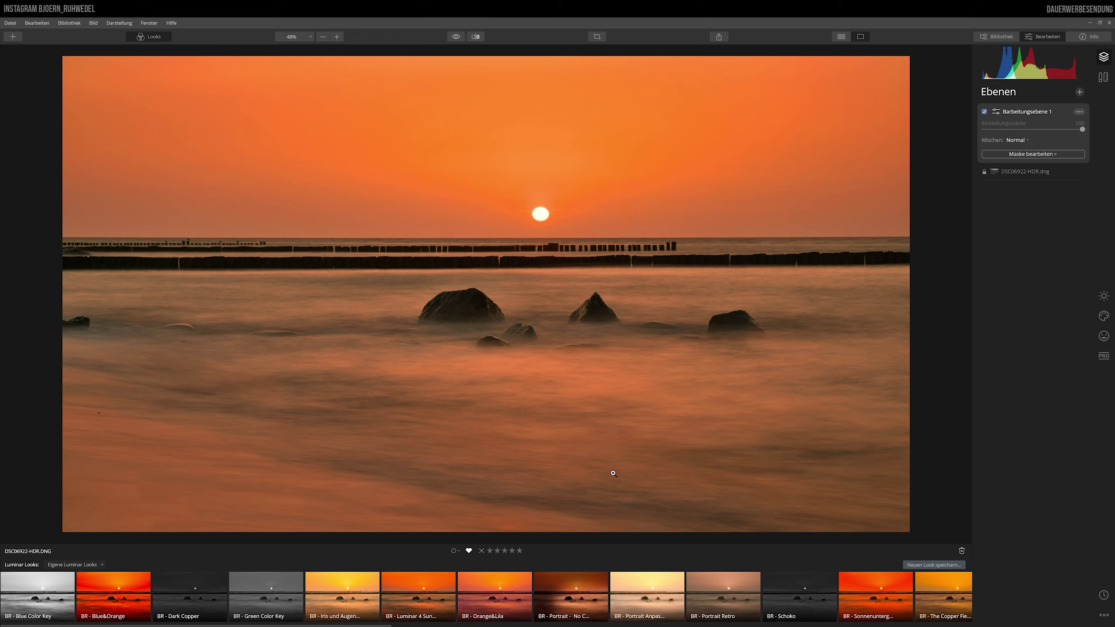
Step: Apply the 'BR - Luminar 4 Sunset' Look to Bearbeitungsebene 1
mouse_move(876, 596)
click(413, 584)
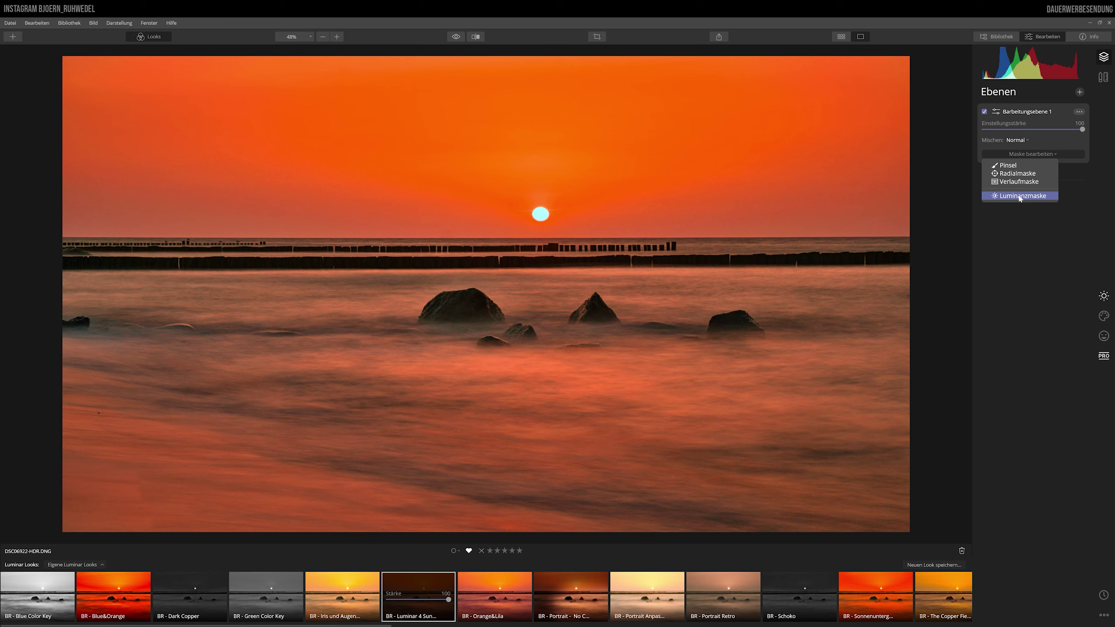
Step: Choose Luminanzmaske from Bearbeitungsebene 1's mask types
click(1019, 198)
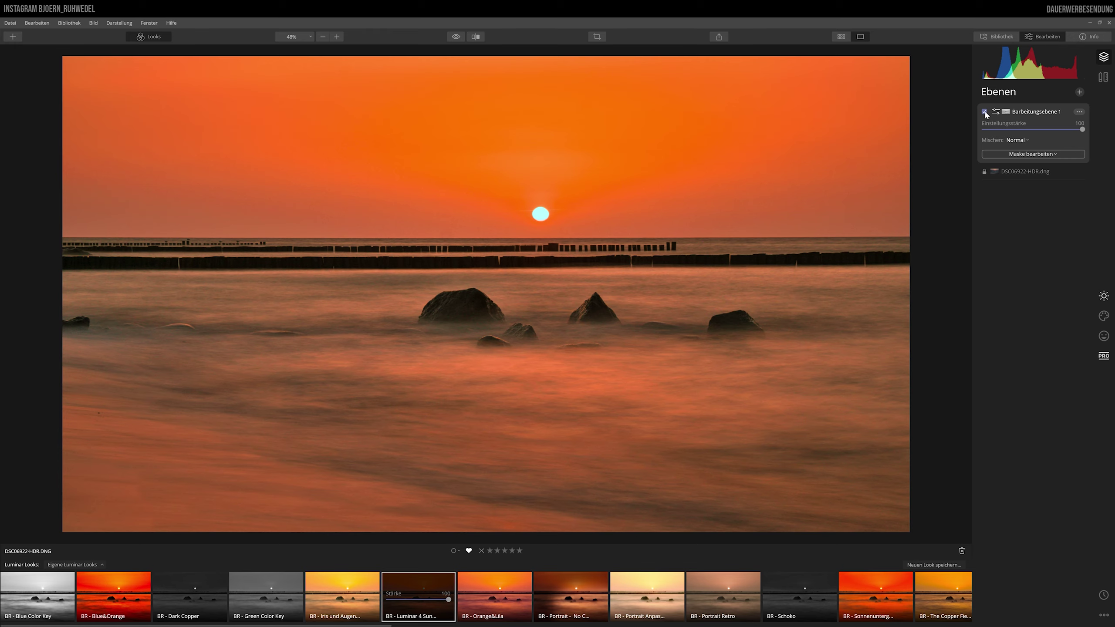
Step: Hide and re-show Bearbeitungsebene 1 to compare the photo with and without its Look
click(984, 111)
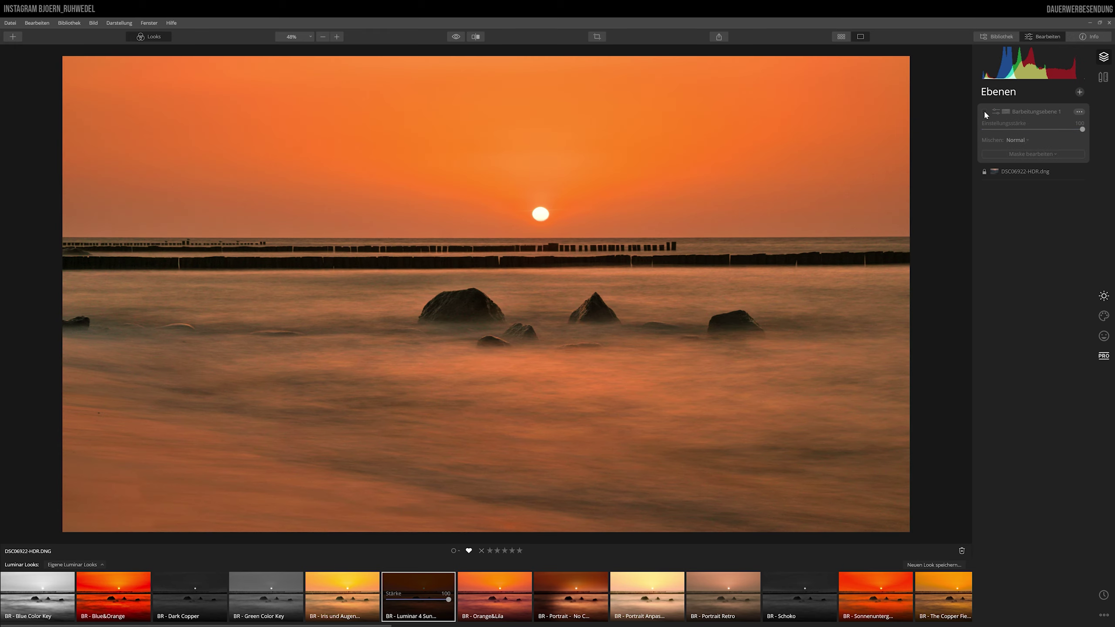
click(984, 112)
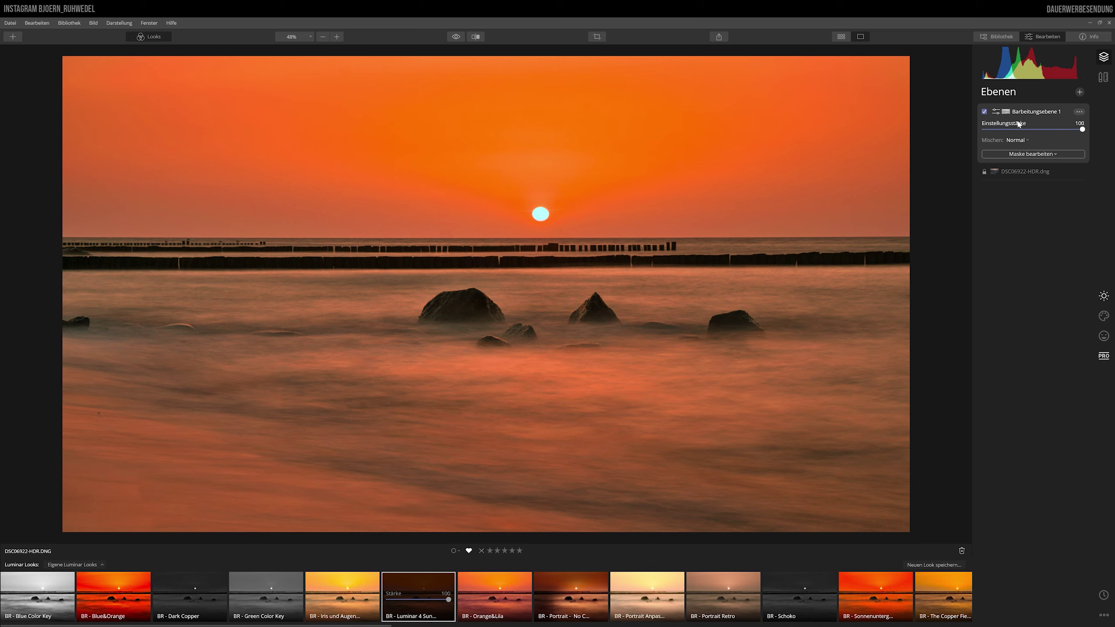
Step: Switch the layer mask to Pinsel brush editing and show it as a red overlay
click(1028, 155)
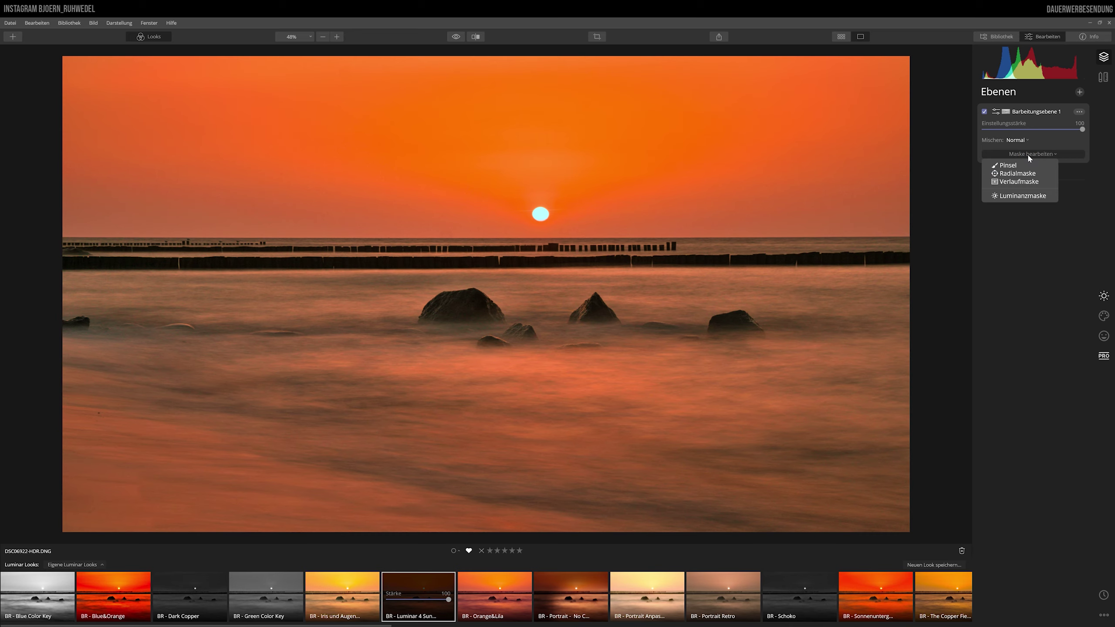
click(1007, 165)
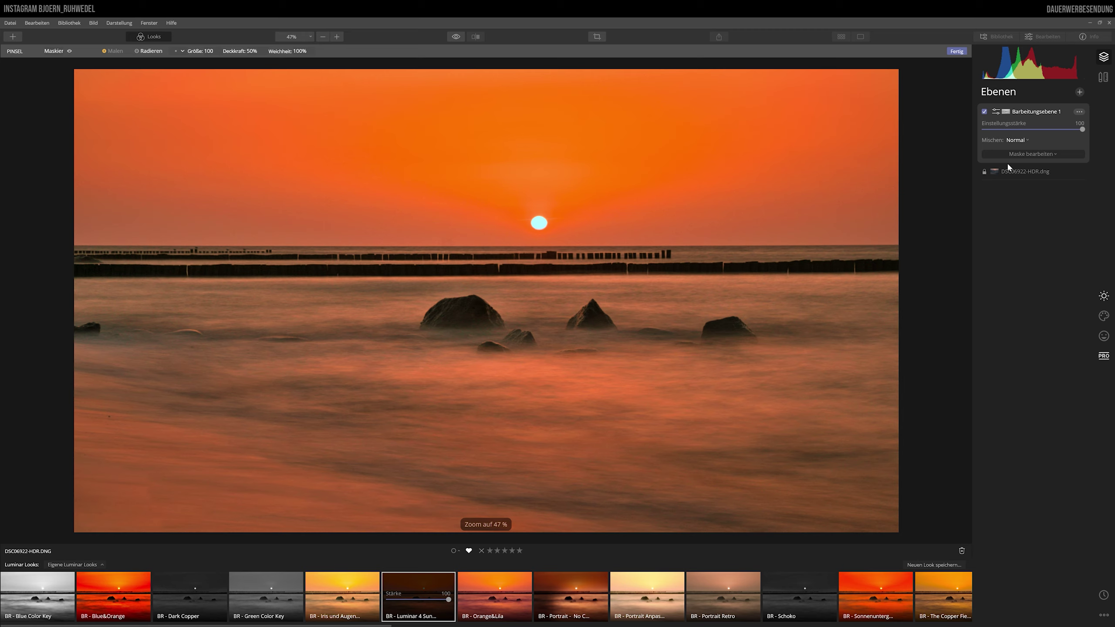
click(69, 51)
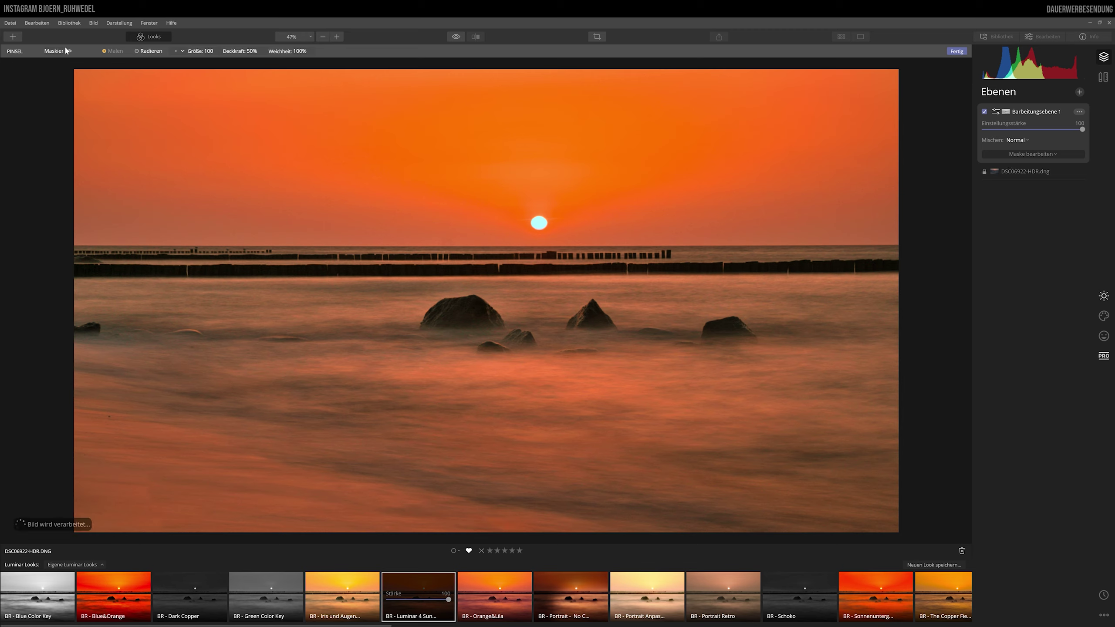
click(69, 51)
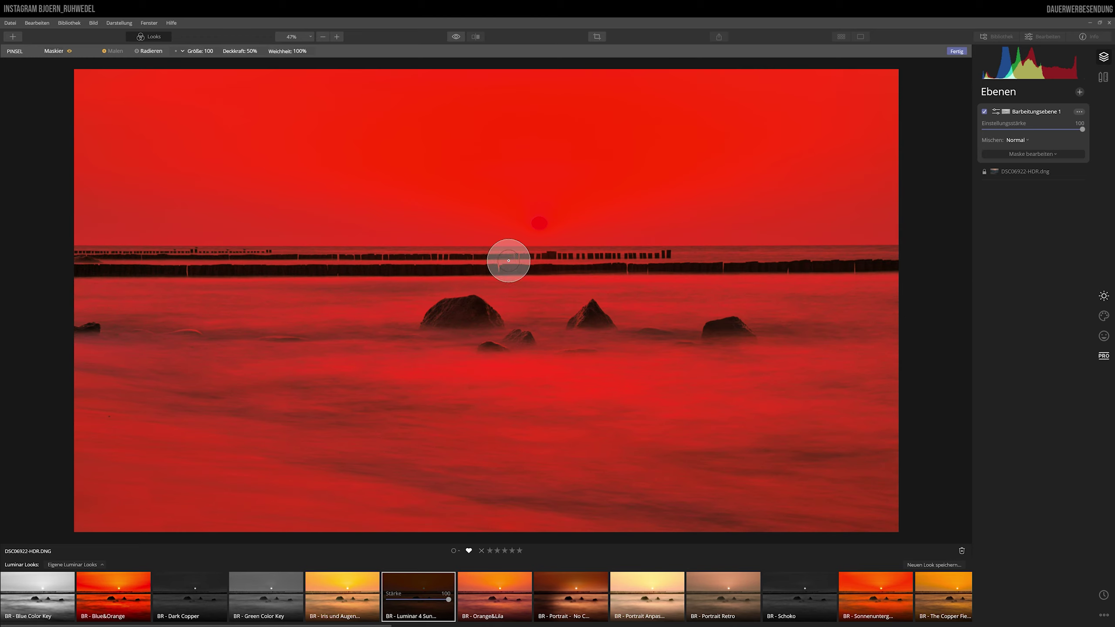
Step: Zoom to 100% on the sun and erase the mask over it with the brush
click(308, 37)
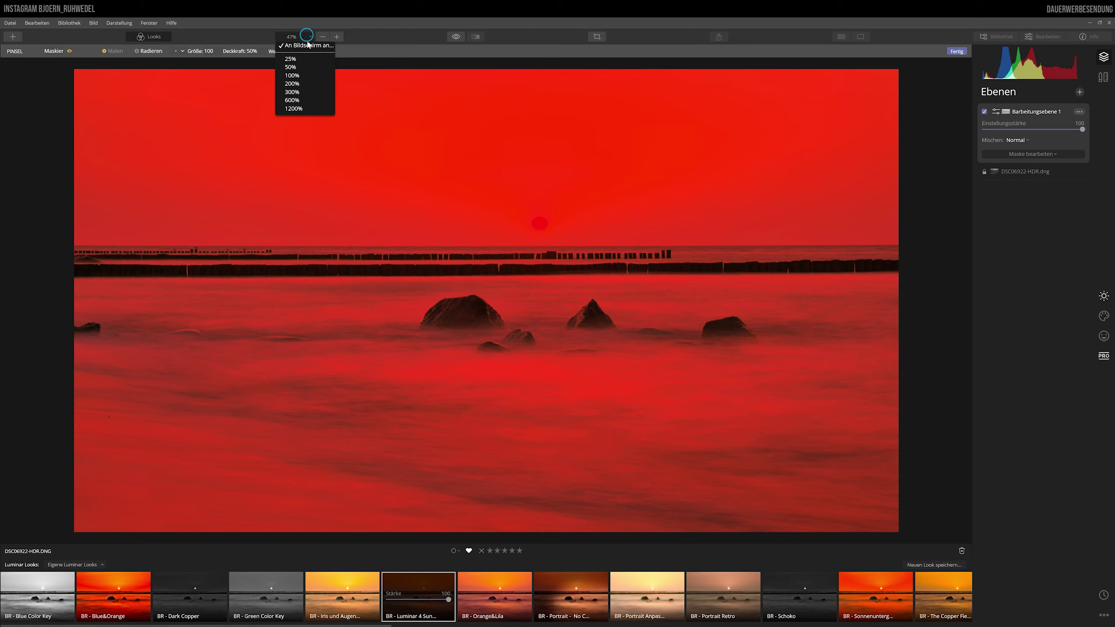
click(297, 77)
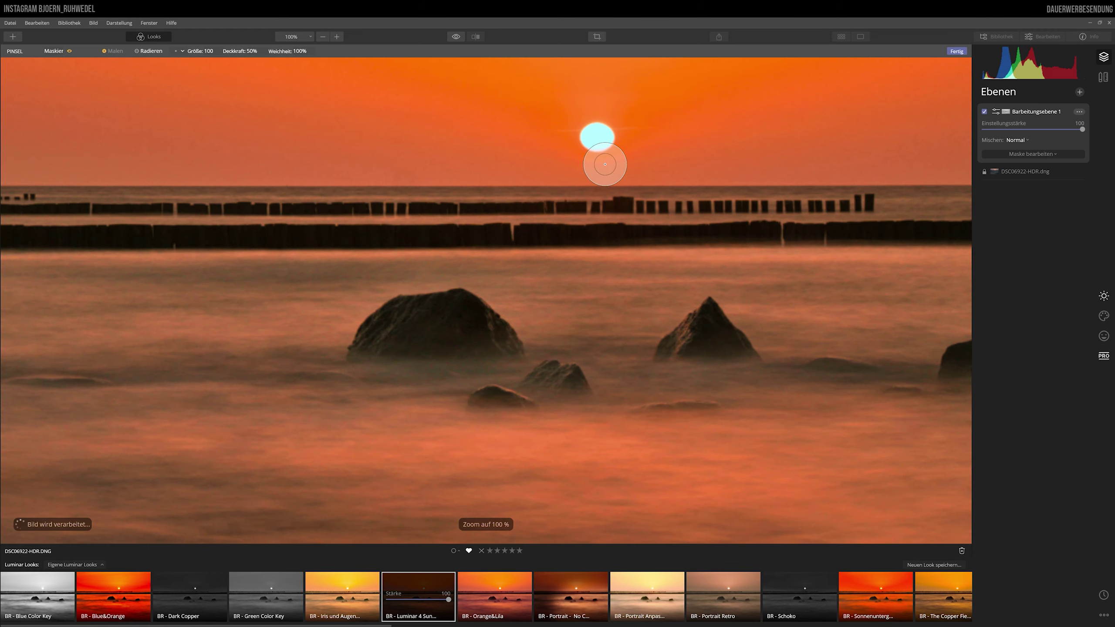
drag(632, 164, 570, 251)
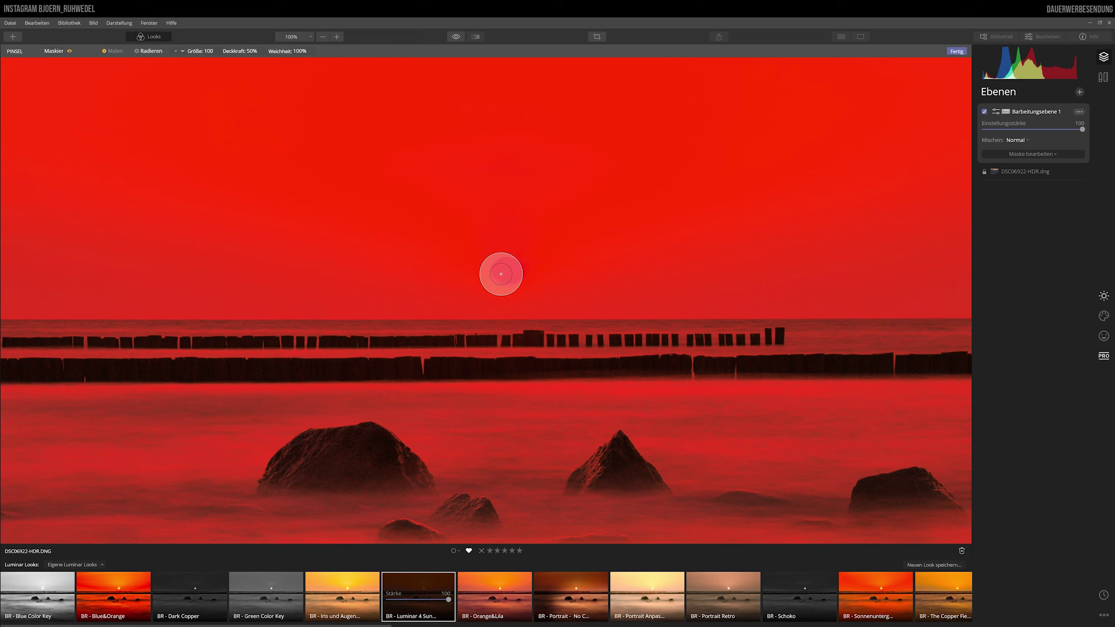
drag(505, 270, 510, 270)
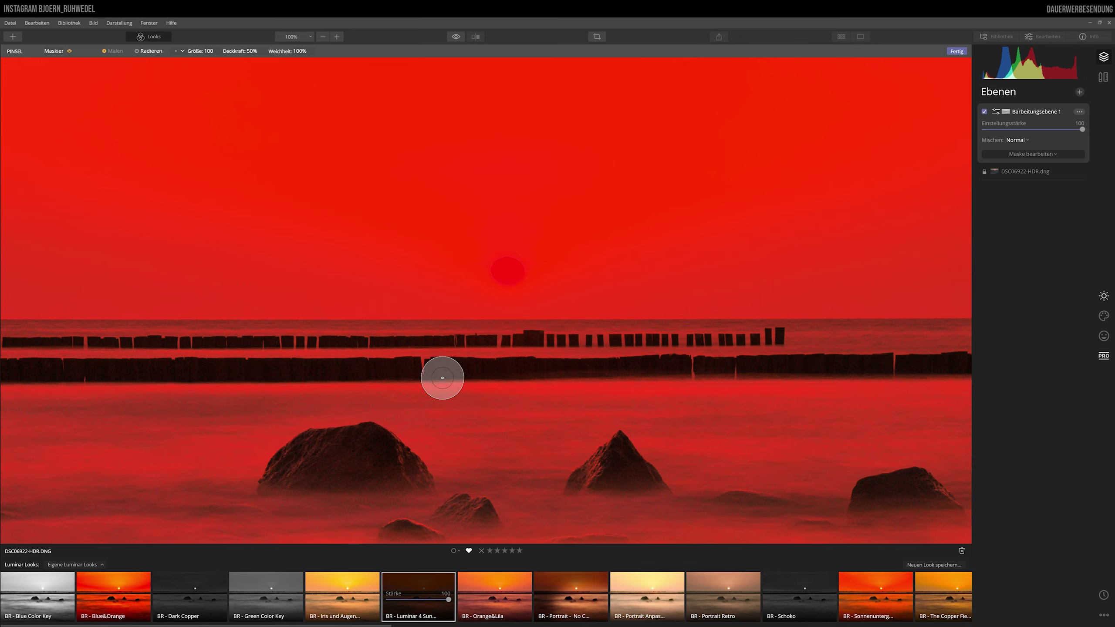
Step: Fit the photo in view and set the Radieren brush to size 24 at 100% opacity
click(300, 40)
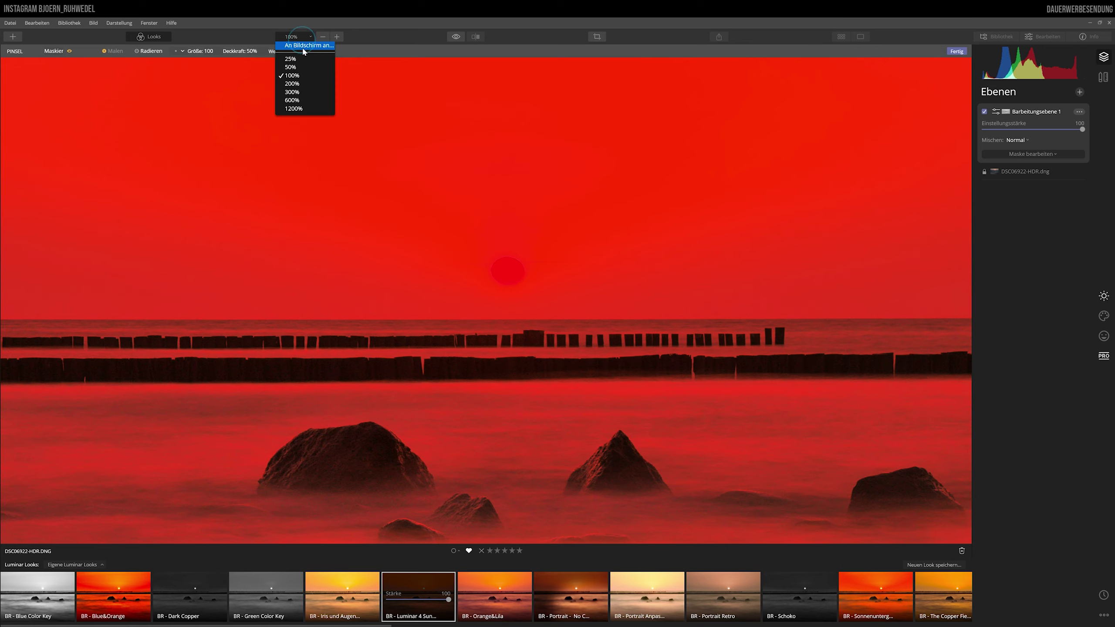
click(298, 55)
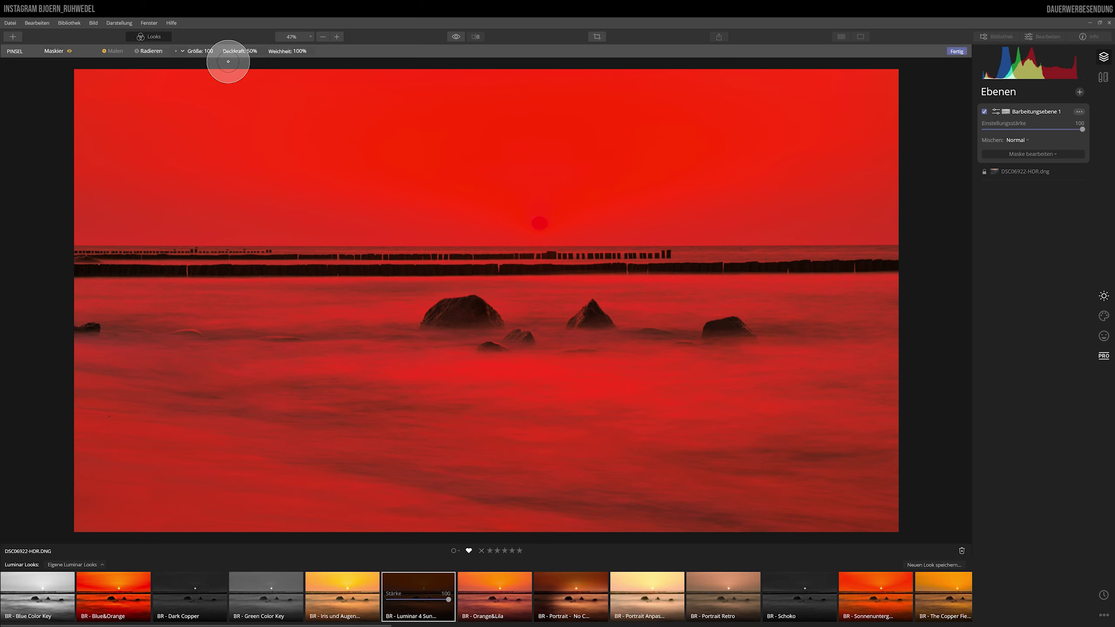
click(214, 51)
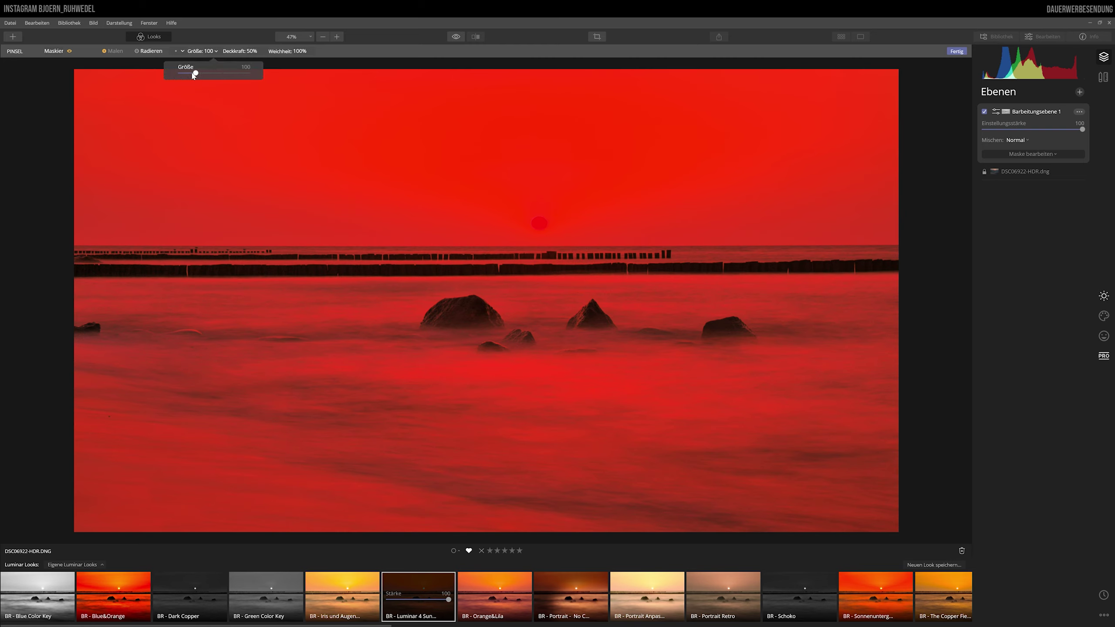
drag(194, 73, 183, 73)
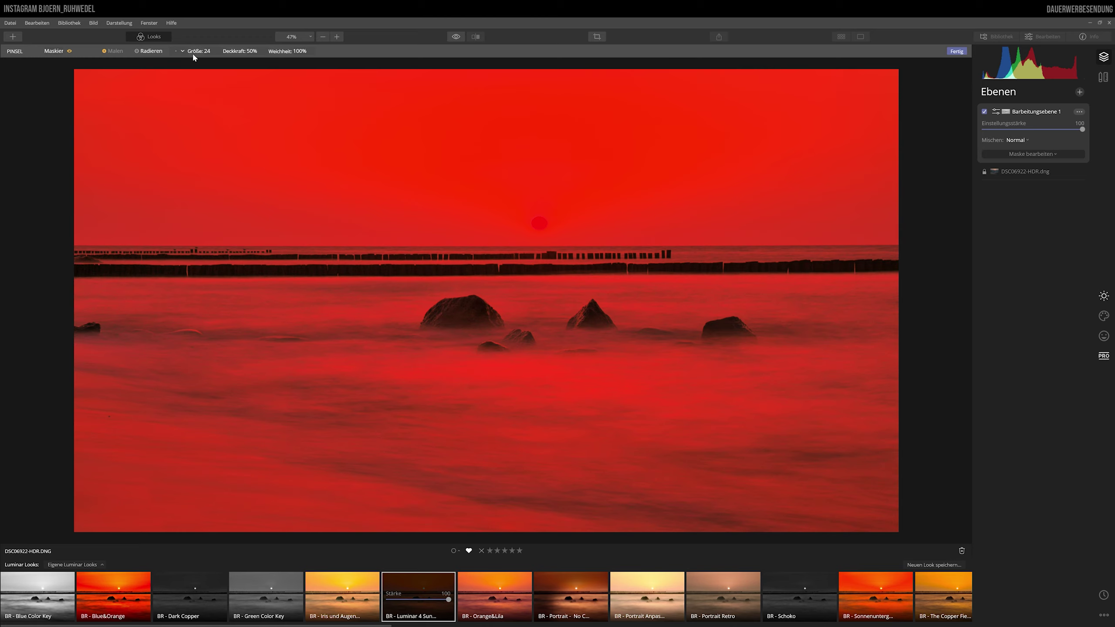
click(150, 51)
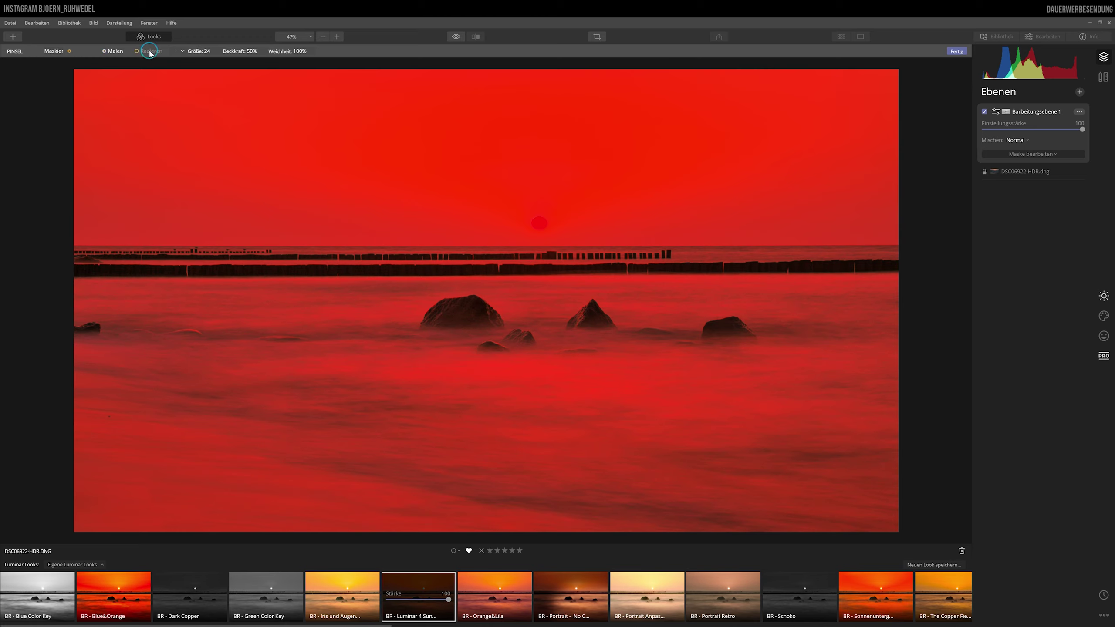
click(258, 52)
mouse_move(454, 301)
mouse_down()
mouse_move(428, 318)
mouse_move(485, 323)
mouse_up()
Step: Switch the brush to Malen and invert the layer mask with Invertieren
click(114, 50)
click(53, 51)
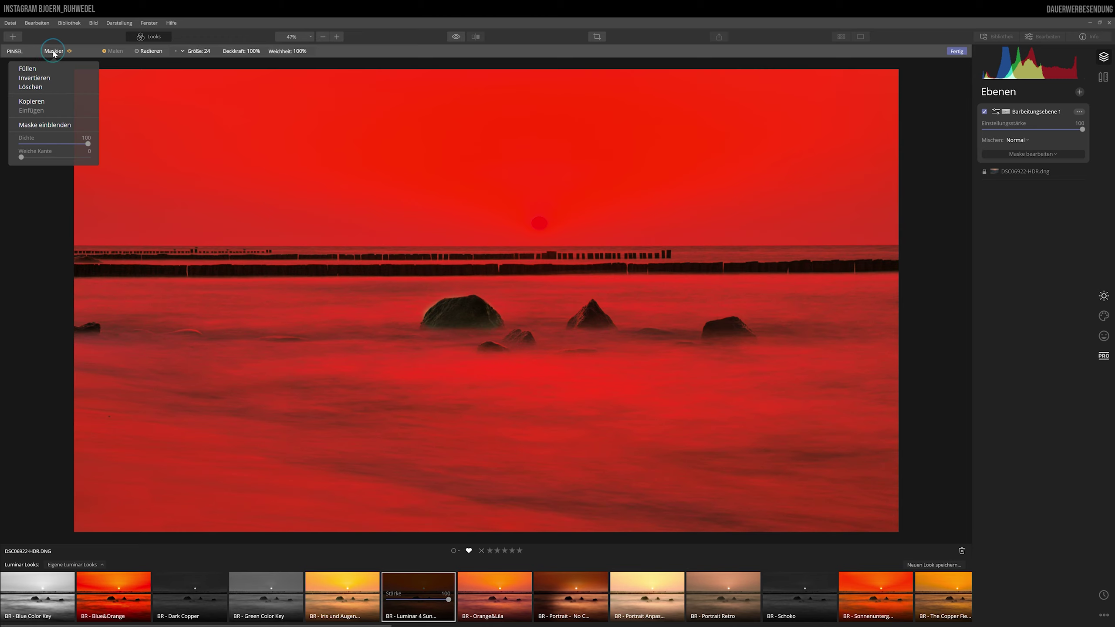
click(41, 78)
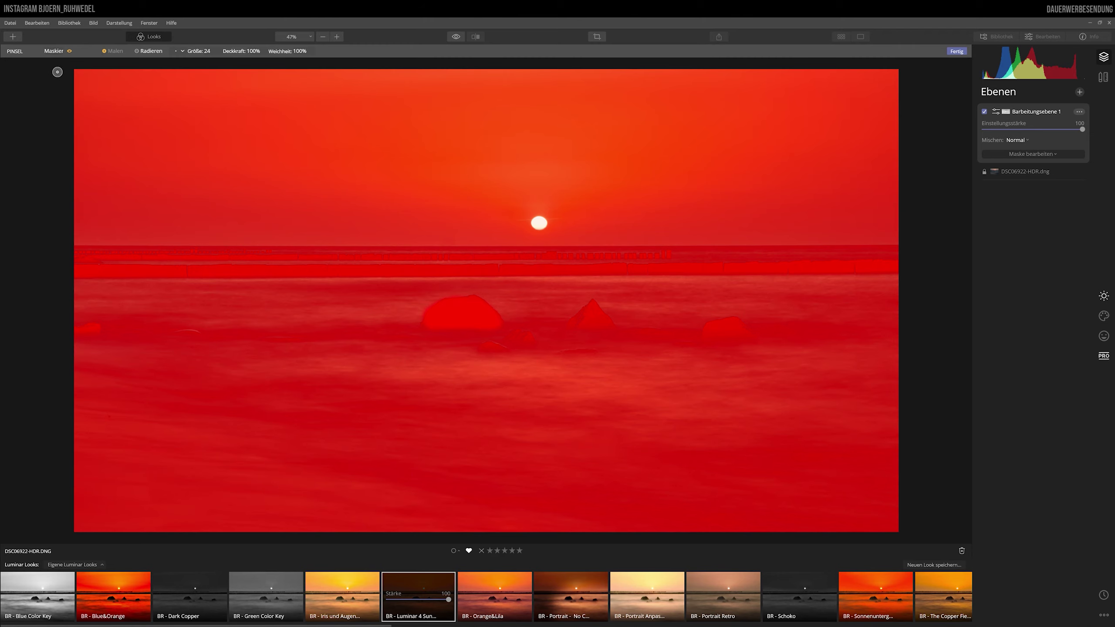
Step: Hide the red overlay and toggle Bearbeitungsebene 1 off and on to compare
click(70, 51)
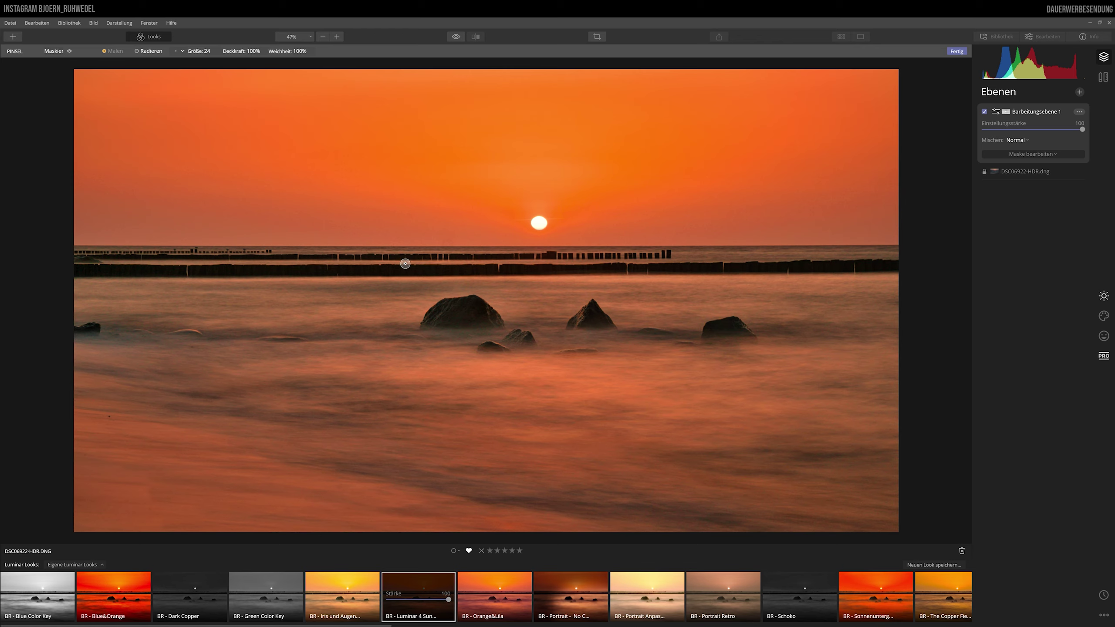
click(984, 111)
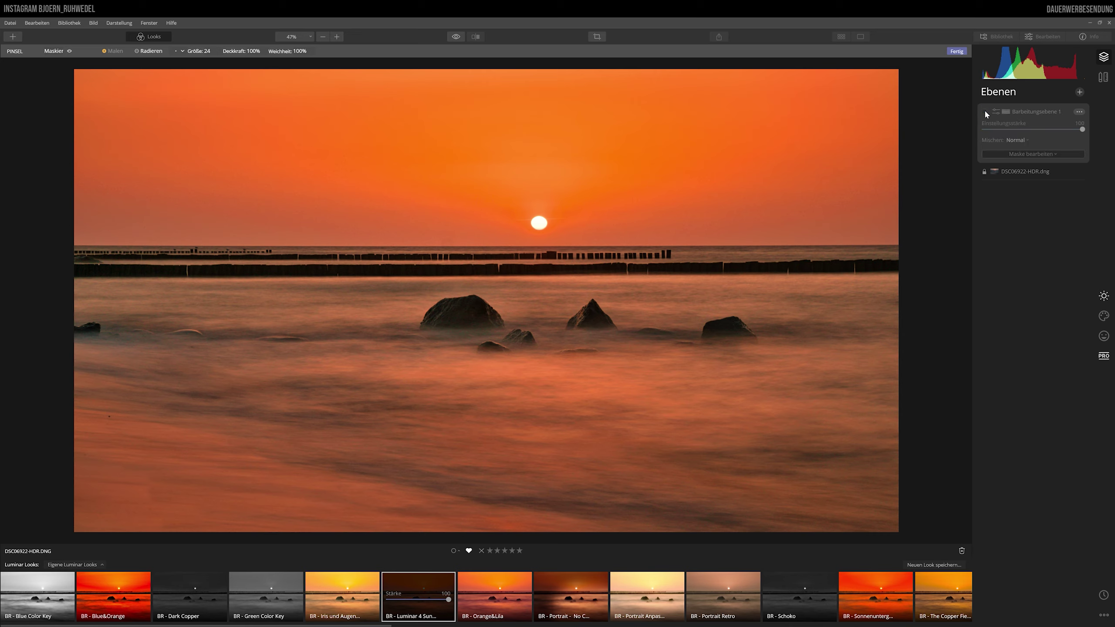
click(985, 112)
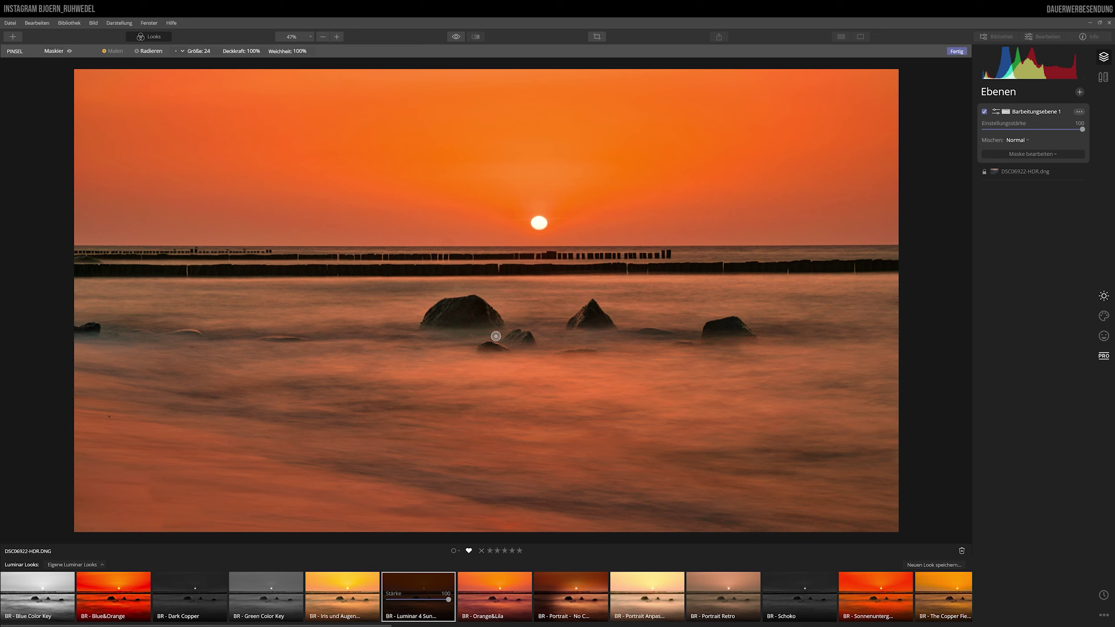
Step: Invert the mask back with Invertieren, then show and hide the red overlay to check coverage
click(48, 51)
click(38, 77)
click(69, 51)
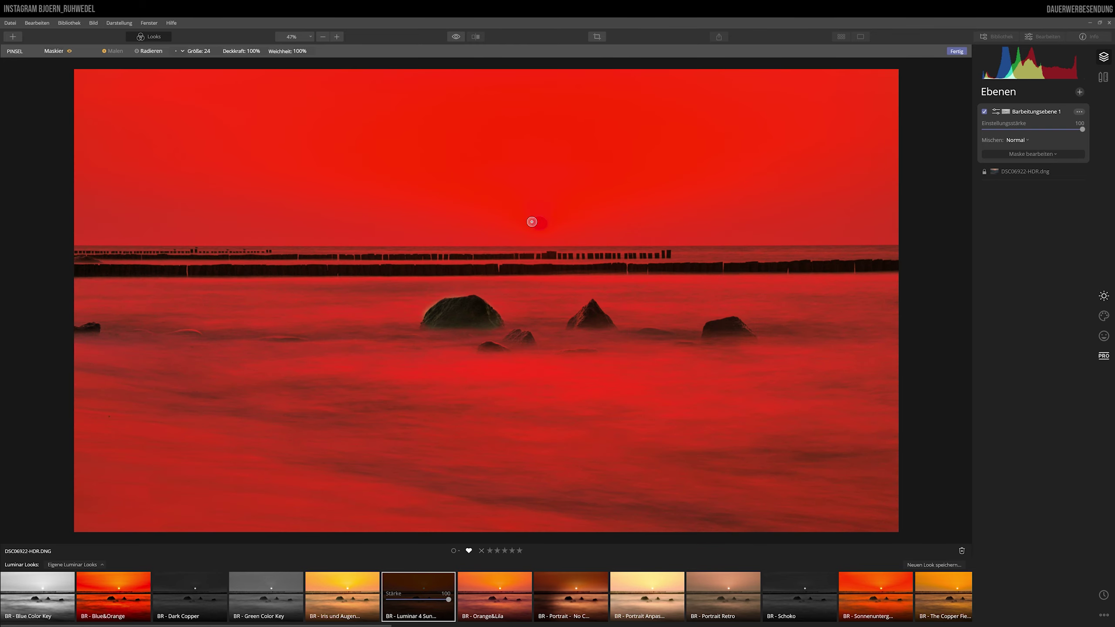
click(69, 51)
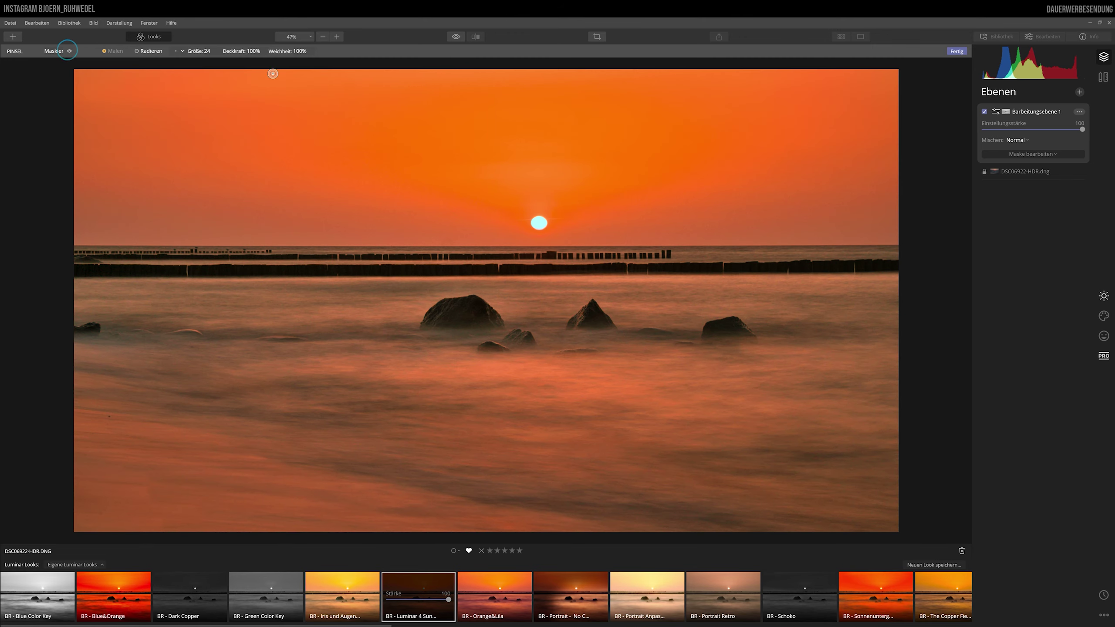
Step: Finish the mask, try several strengths, and set Bearbeitungsebene 1's strength to 60
click(956, 52)
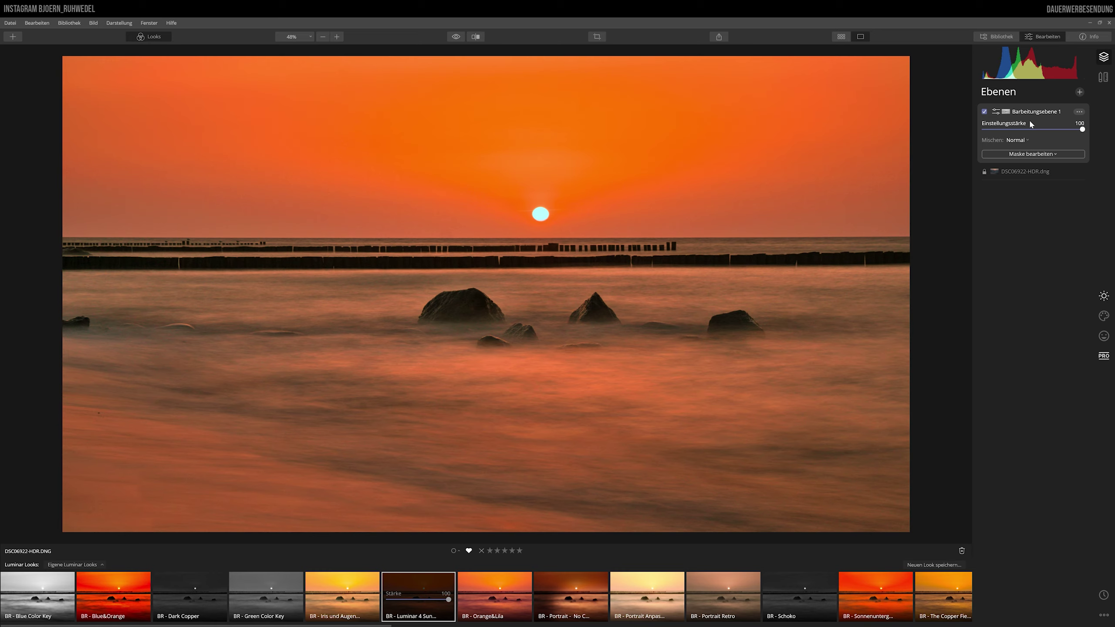
drag(1083, 130, 1023, 129)
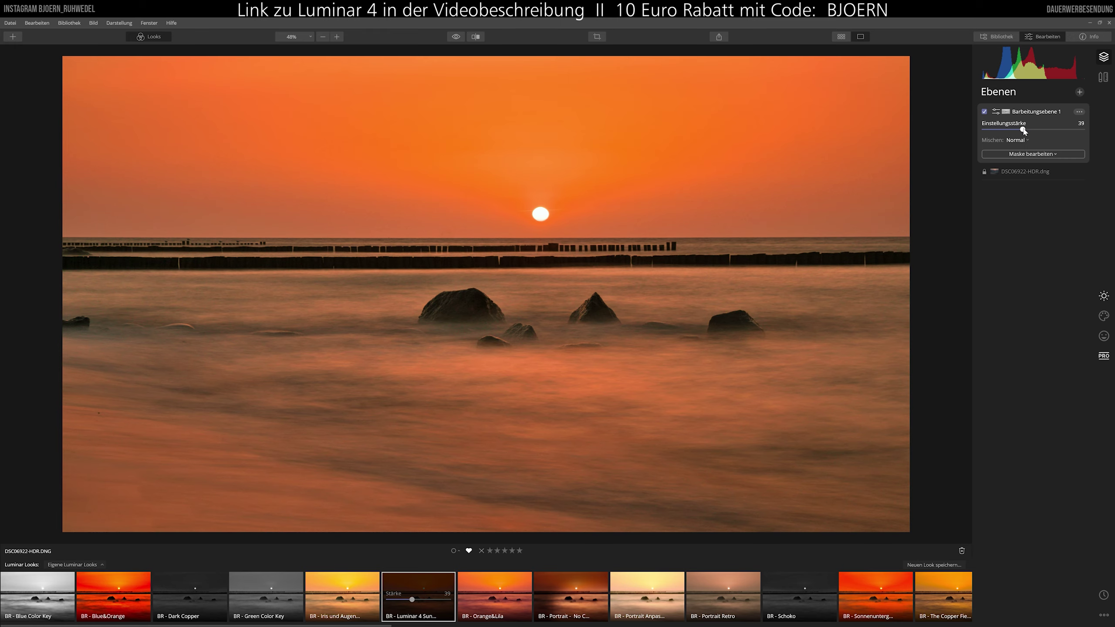
drag(1021, 127, 1054, 129)
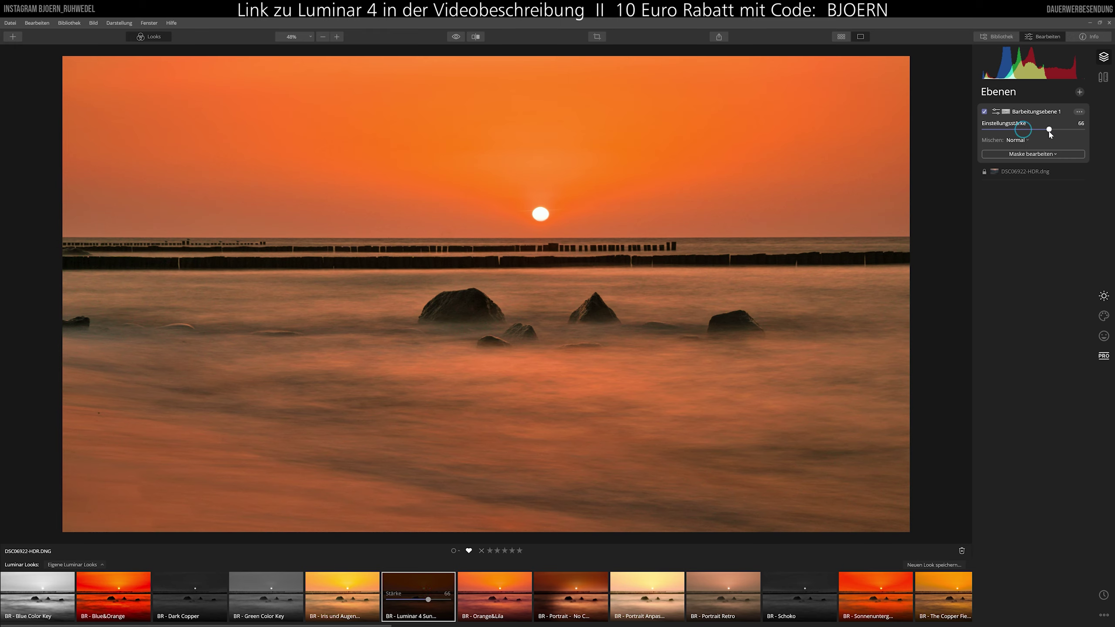
click(996, 129)
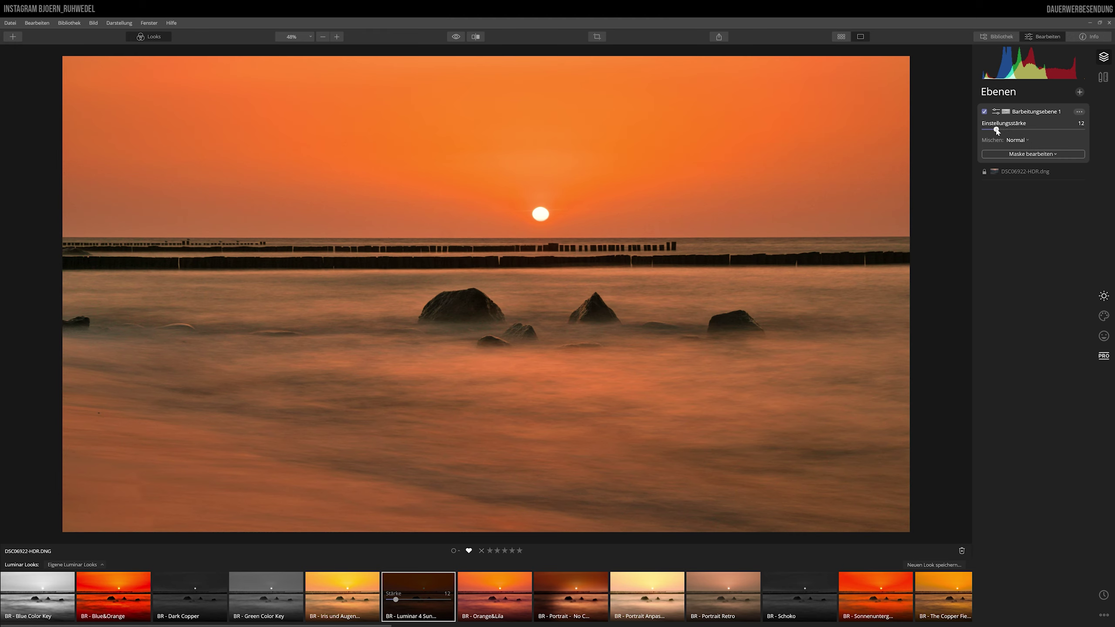
drag(996, 131, 1084, 132)
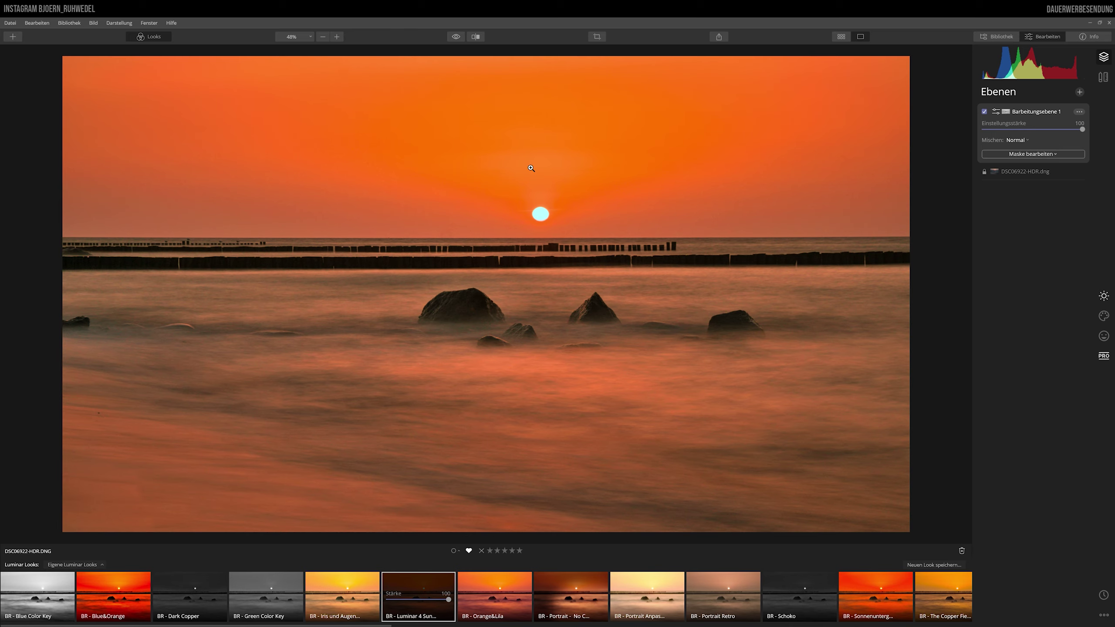
drag(1083, 130, 1044, 131)
Step: Preview the blend modes for Bearbeitungsebene 1, leaving it on Normal
click(1017, 141)
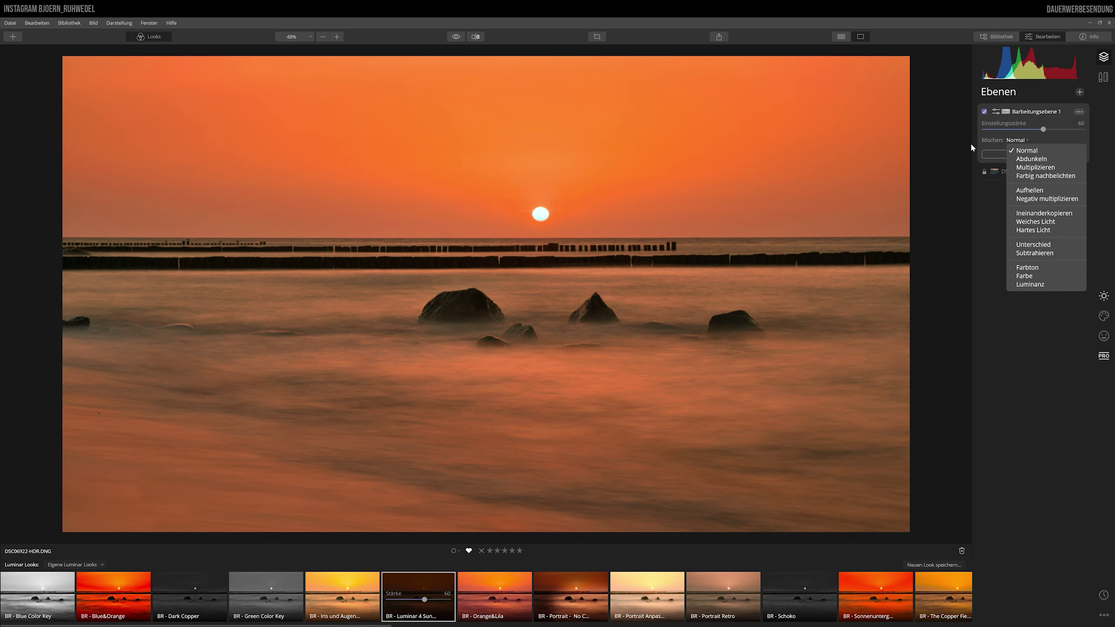
click(1016, 140)
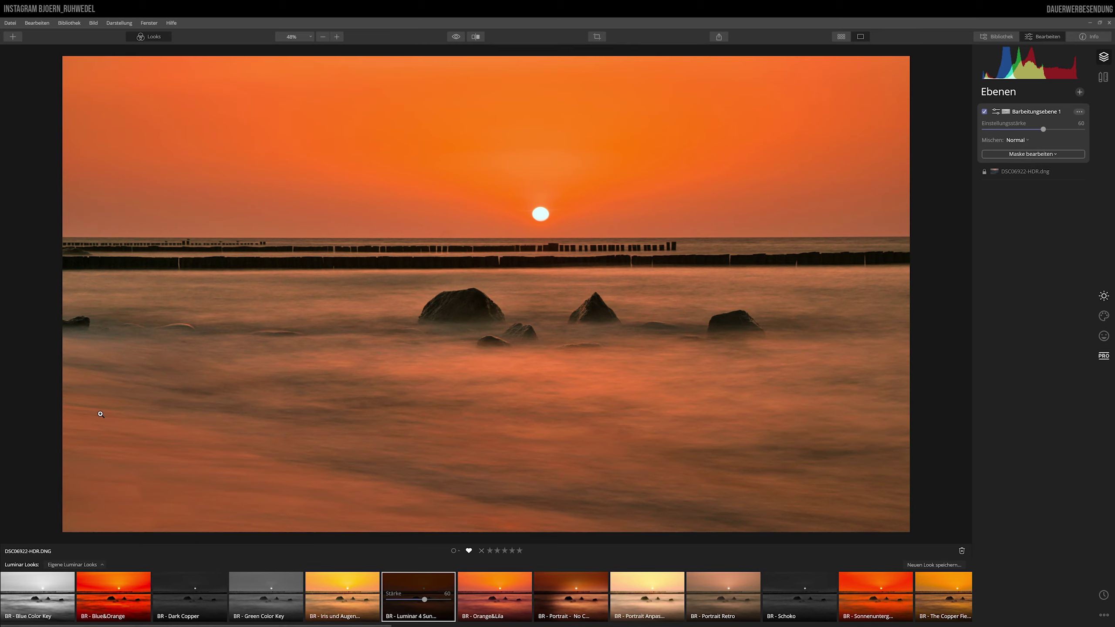
Step: Open the Arbeitsfläche canvas tools and start the Radieren erase cleanup on the layer
click(1103, 77)
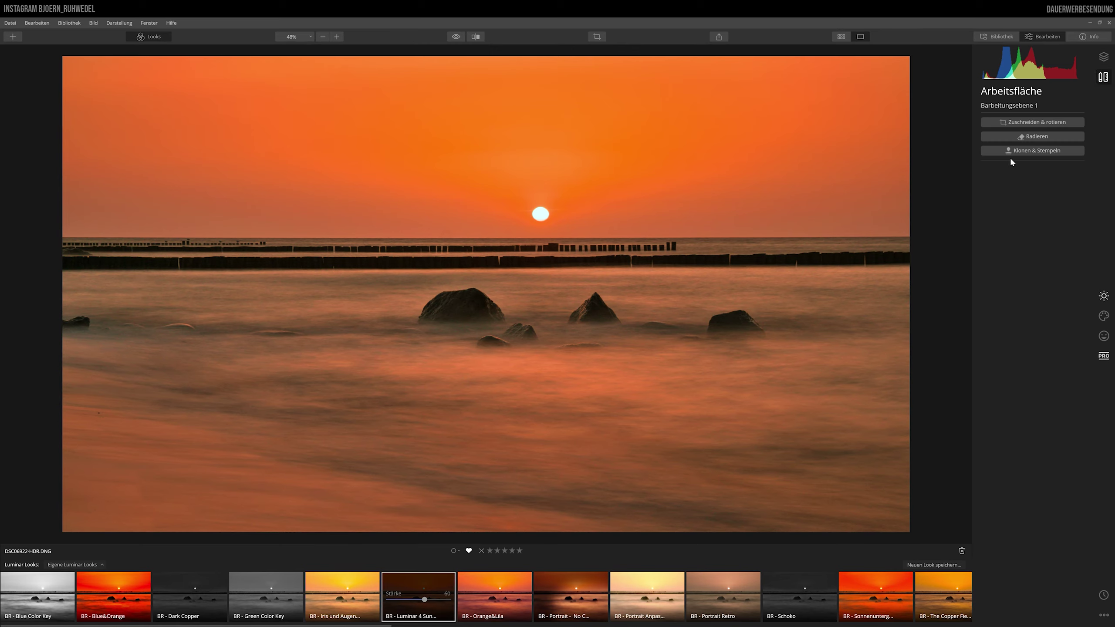
click(1036, 137)
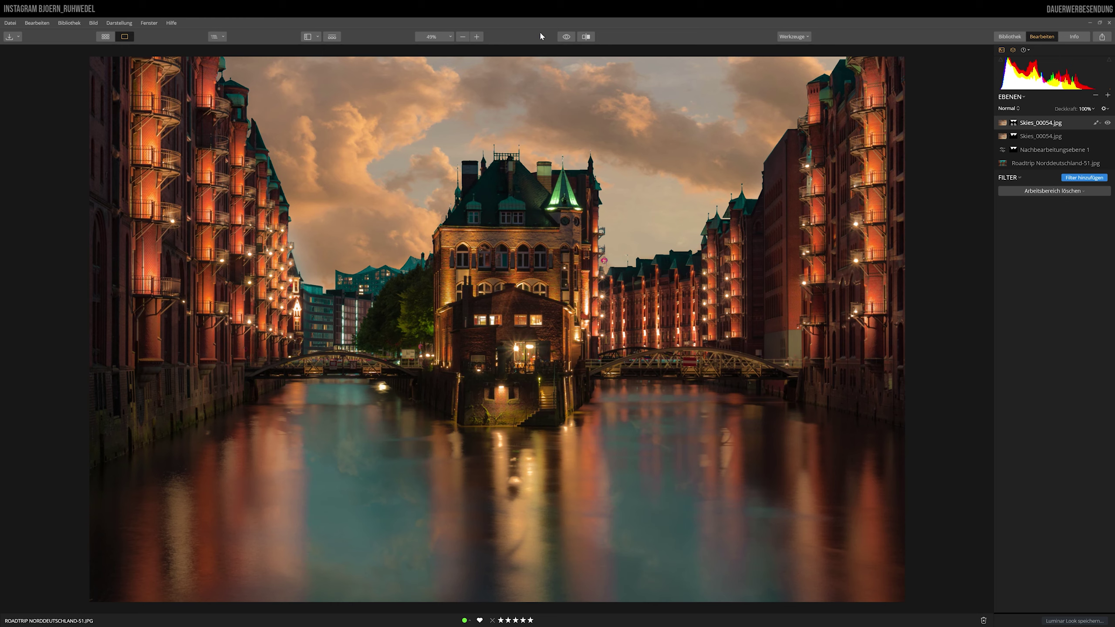
click(566, 37)
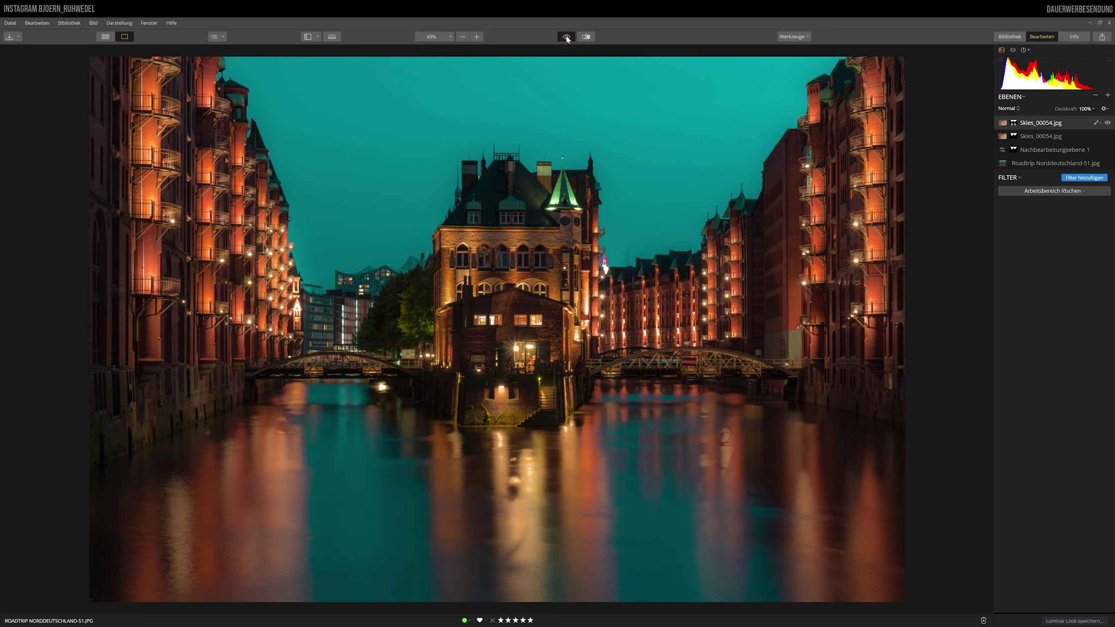
click(566, 37)
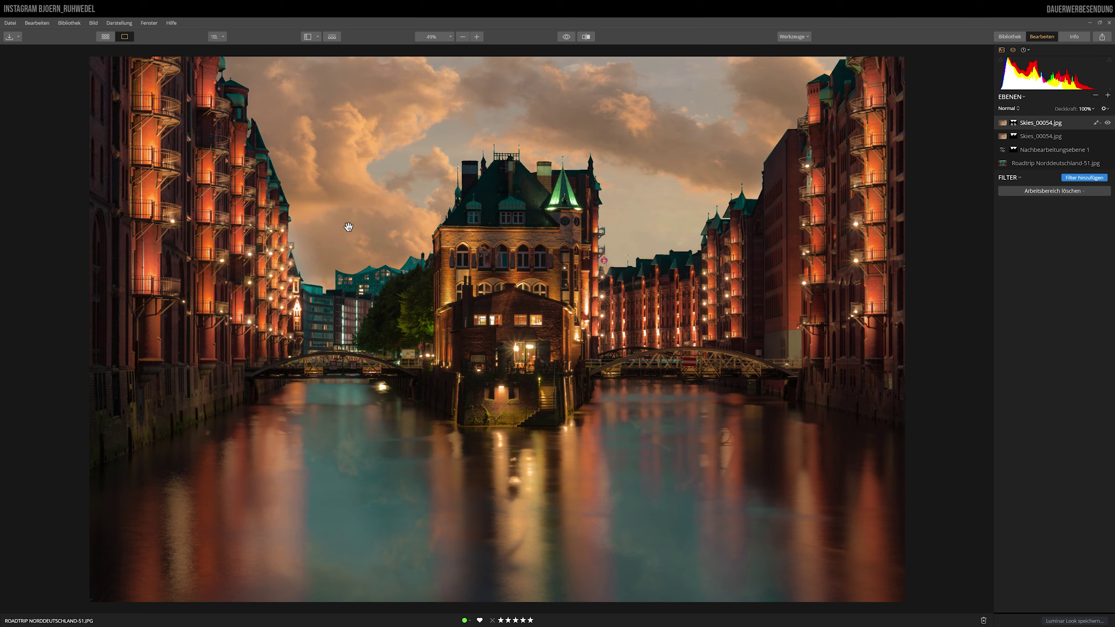
click(566, 37)
click(566, 38)
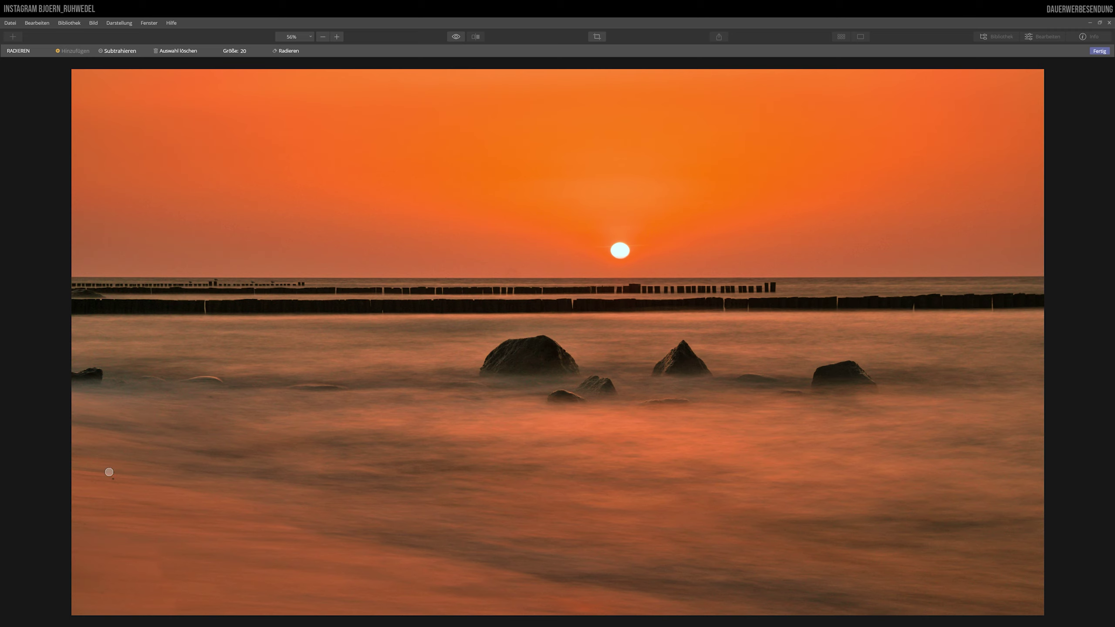
Step: Erase the small lower-left beach spot with a size-14 brush, then exit erasing
click(244, 51)
drag(233, 67, 229, 67)
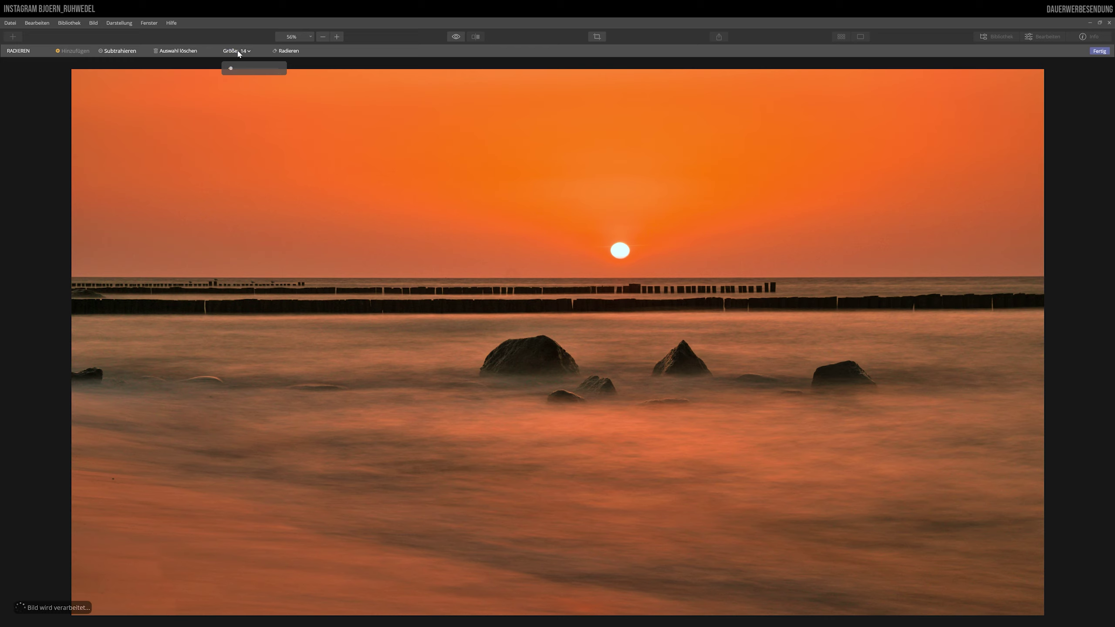
click(113, 478)
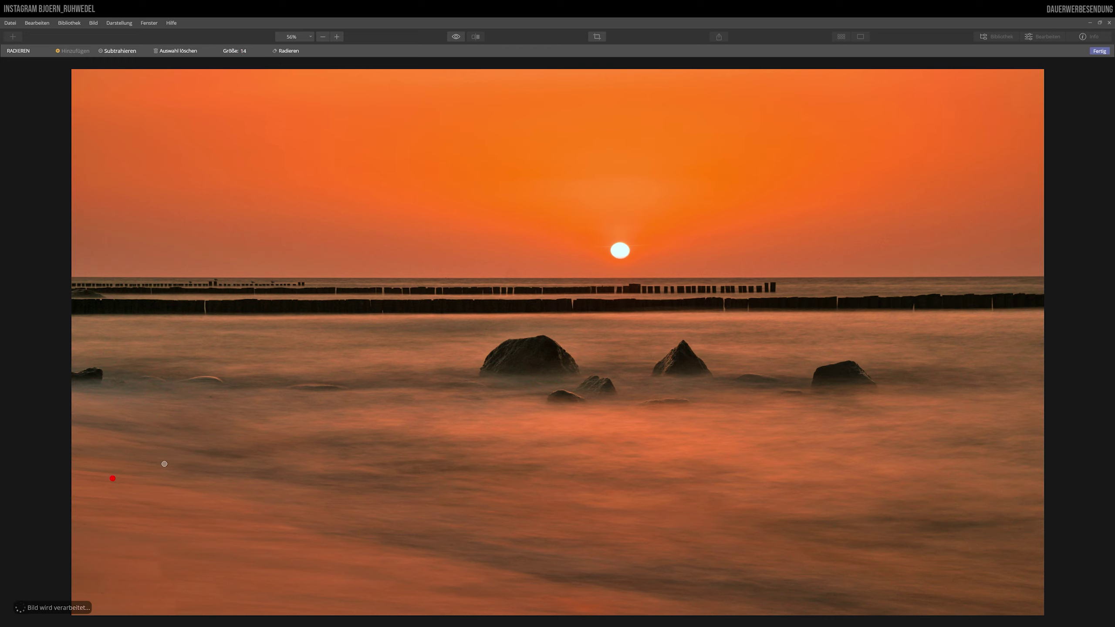
click(287, 51)
click(1100, 51)
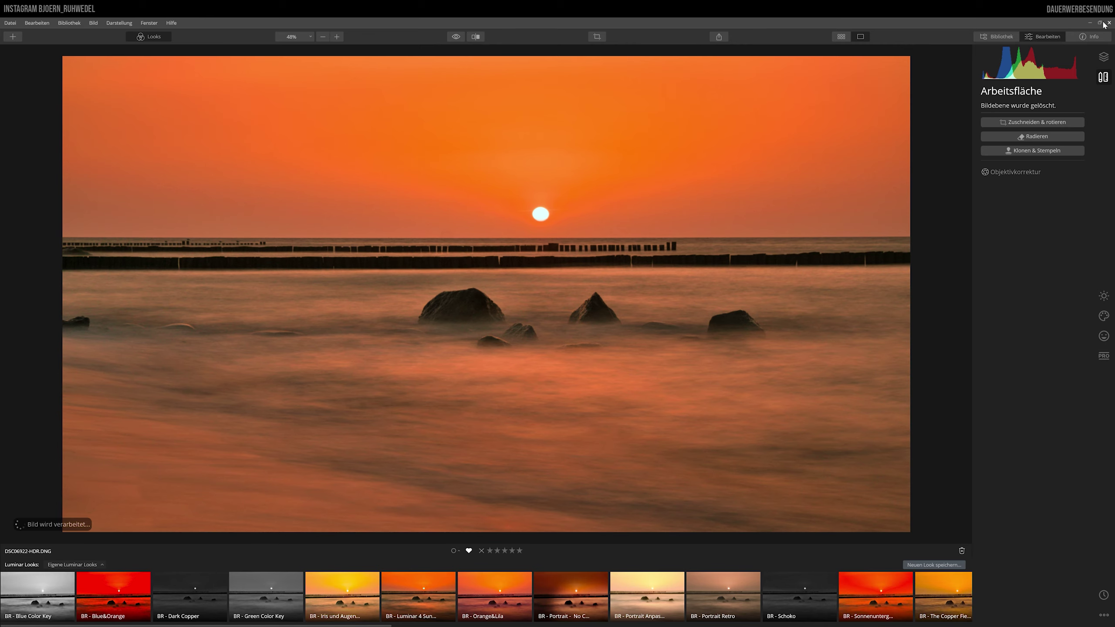
Step: Add Bearbeitungsebene 2 with the BR - Portrait - No Color Look and show Vignettierung settings
click(1103, 57)
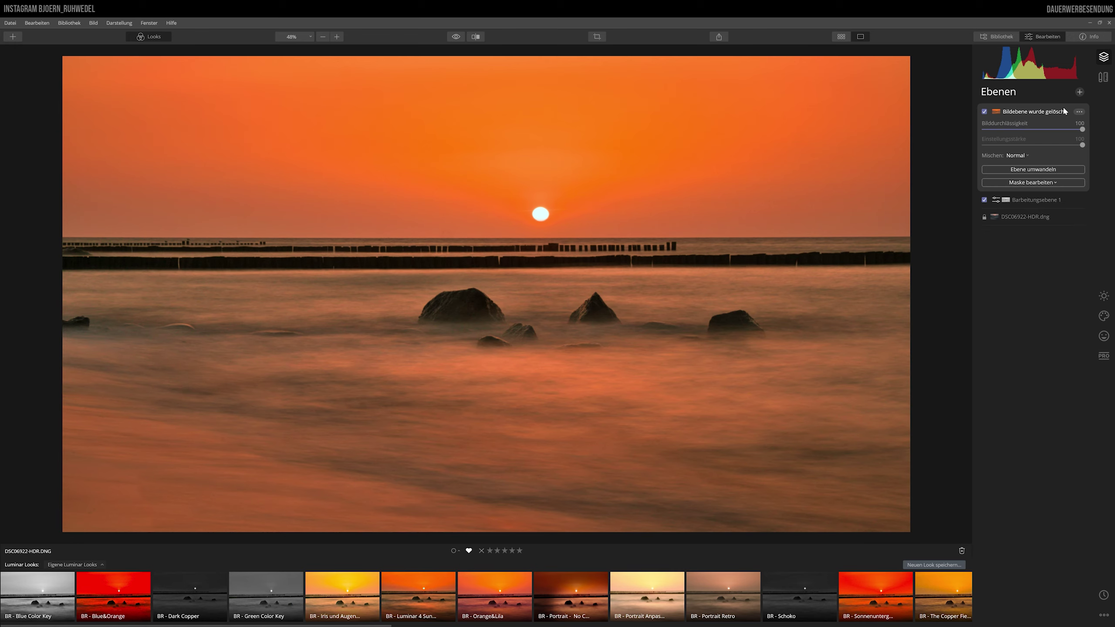
click(1079, 92)
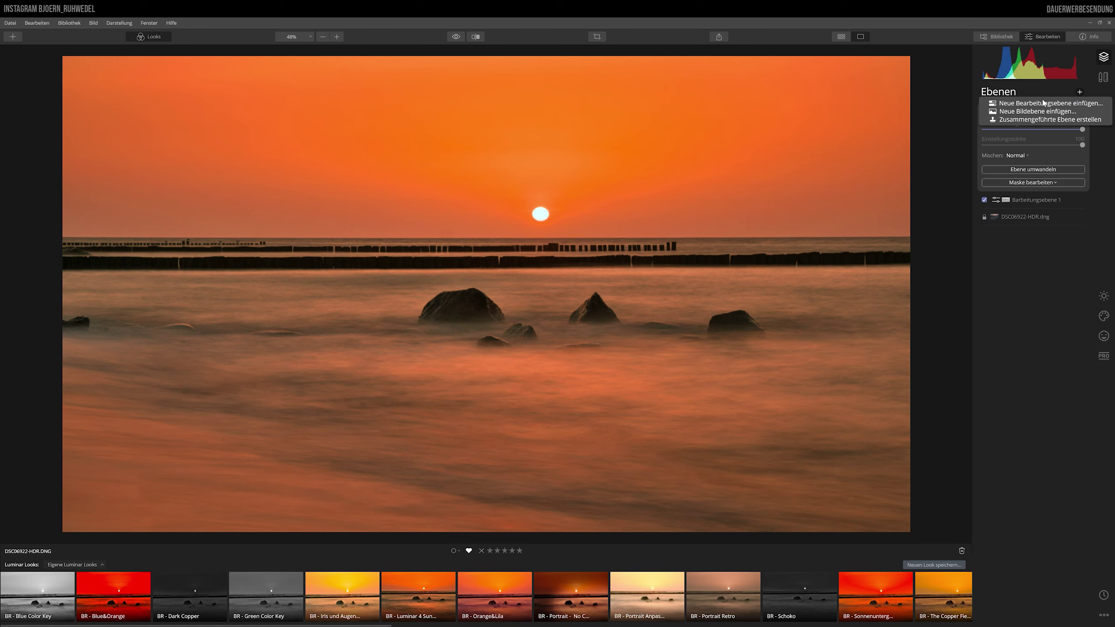
click(1044, 103)
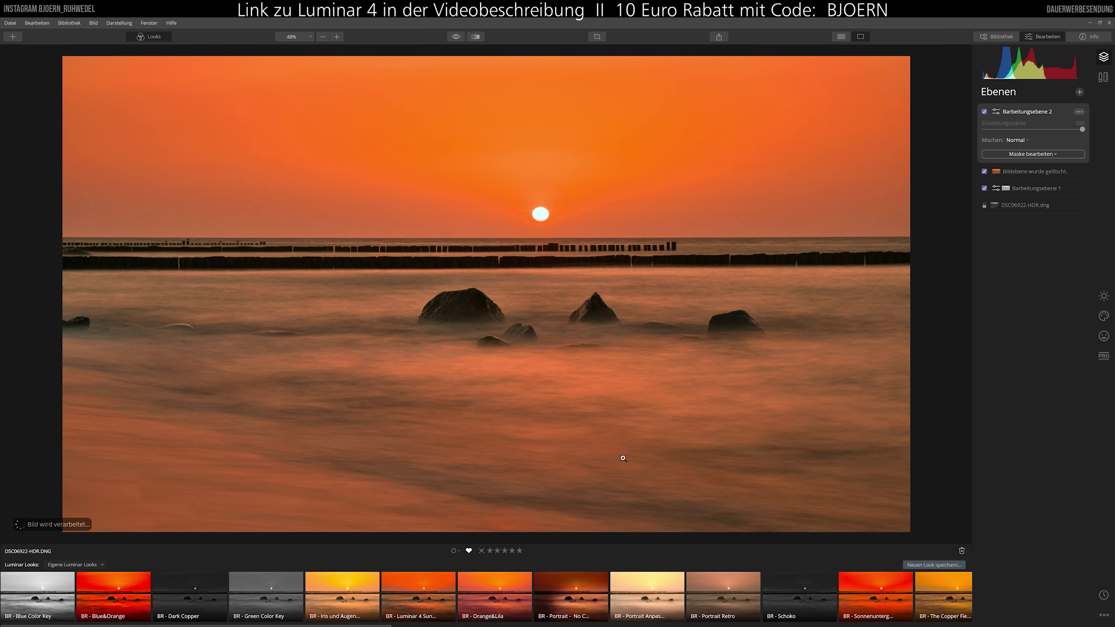
click(565, 595)
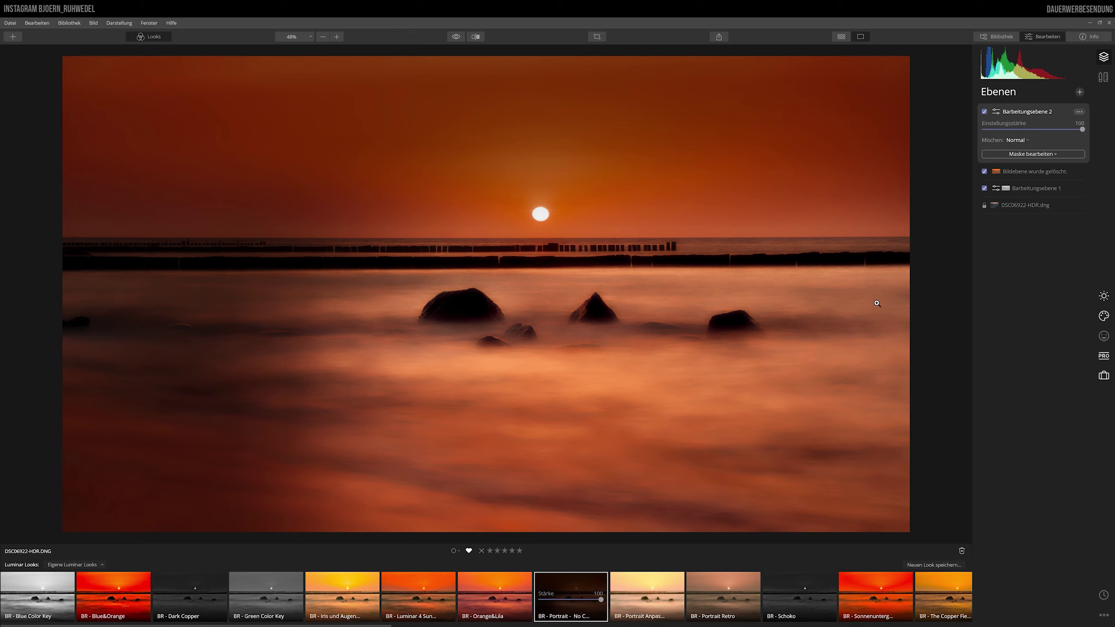
click(1103, 296)
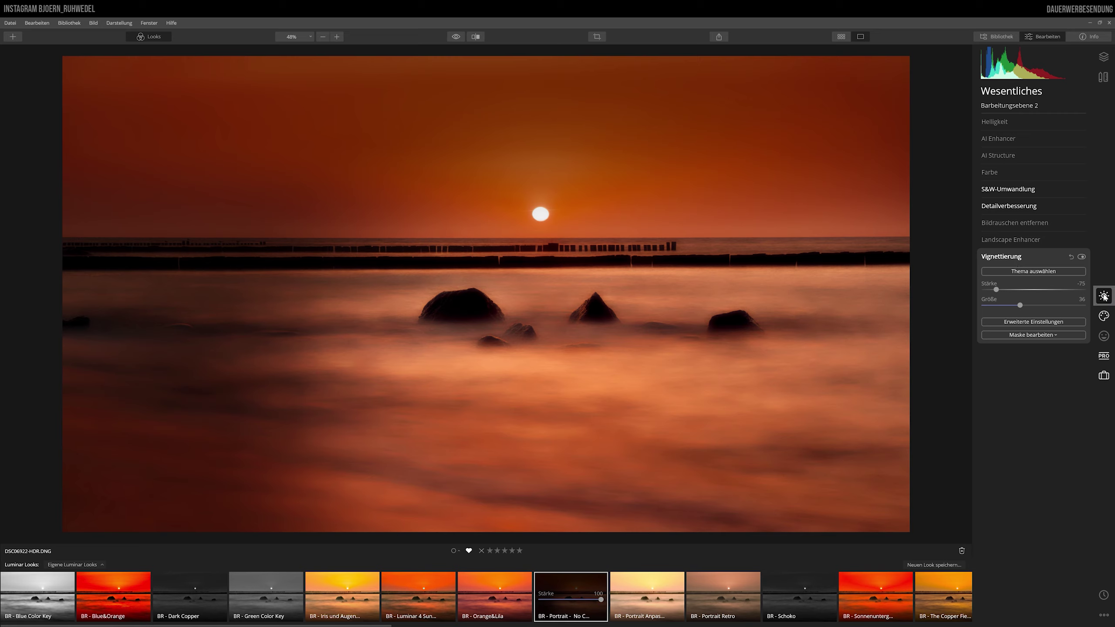
Step: Place the vignette centre on the rocks in the middle of the image
click(1034, 271)
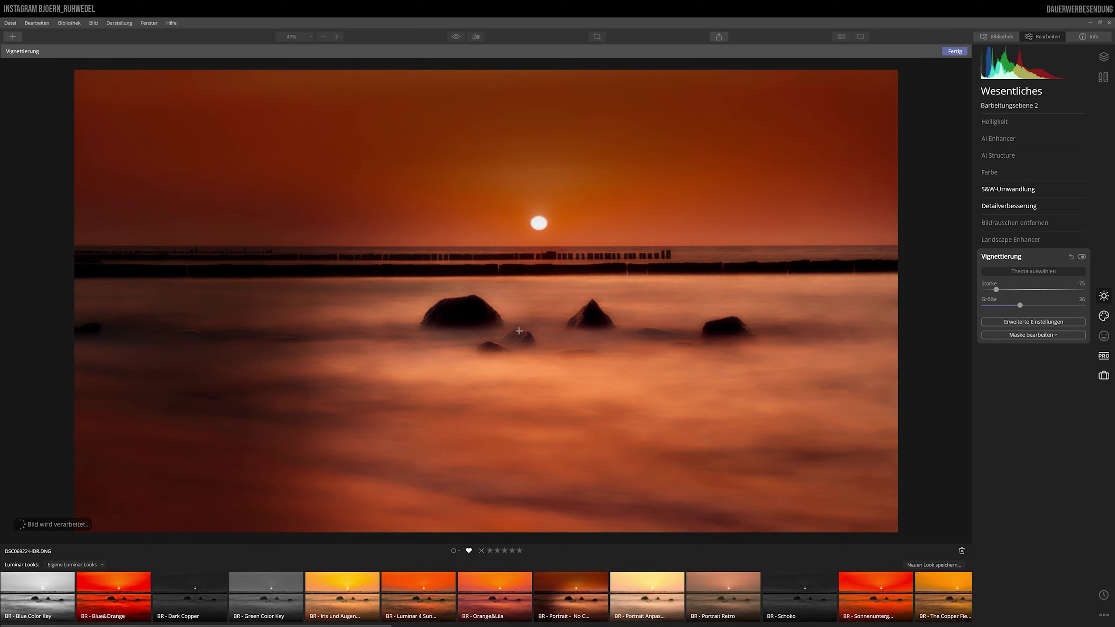
click(535, 316)
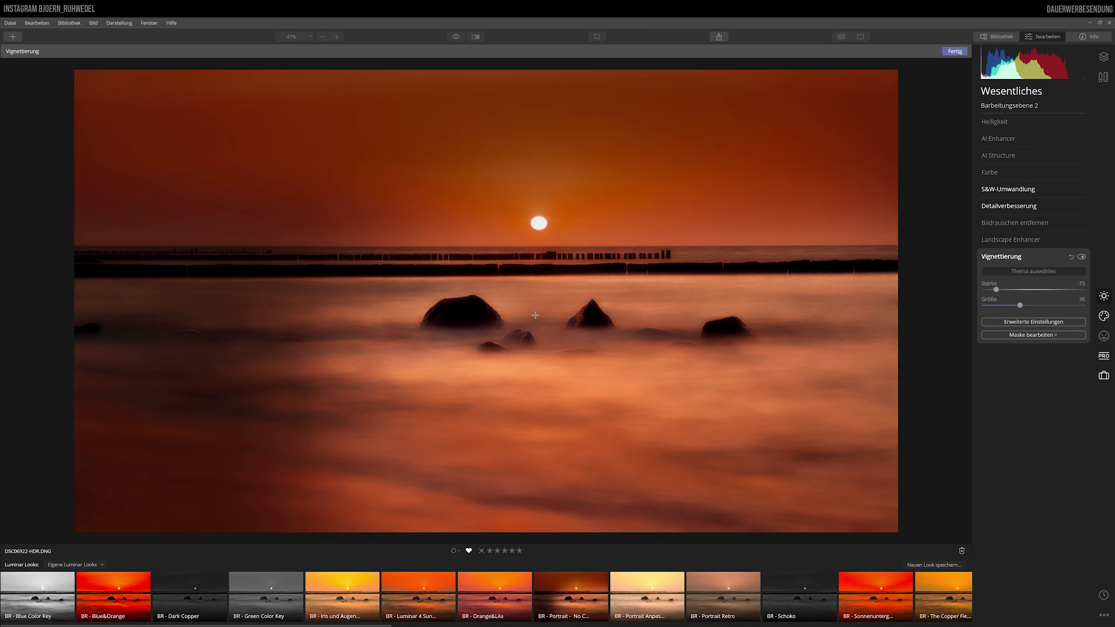
click(509, 316)
click(385, 321)
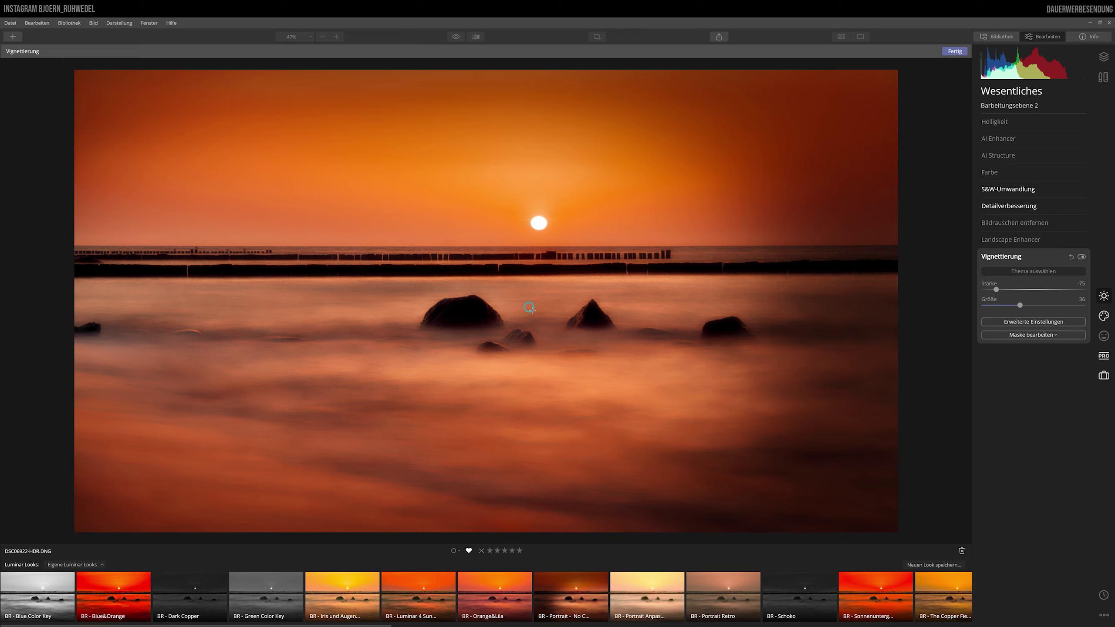
click(529, 307)
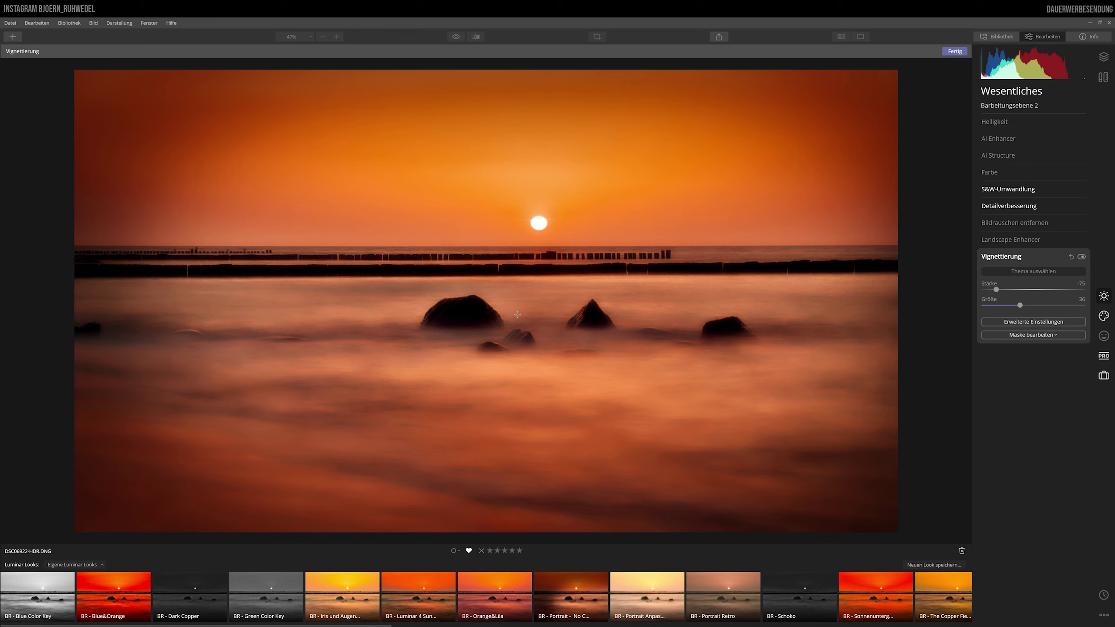
click(510, 311)
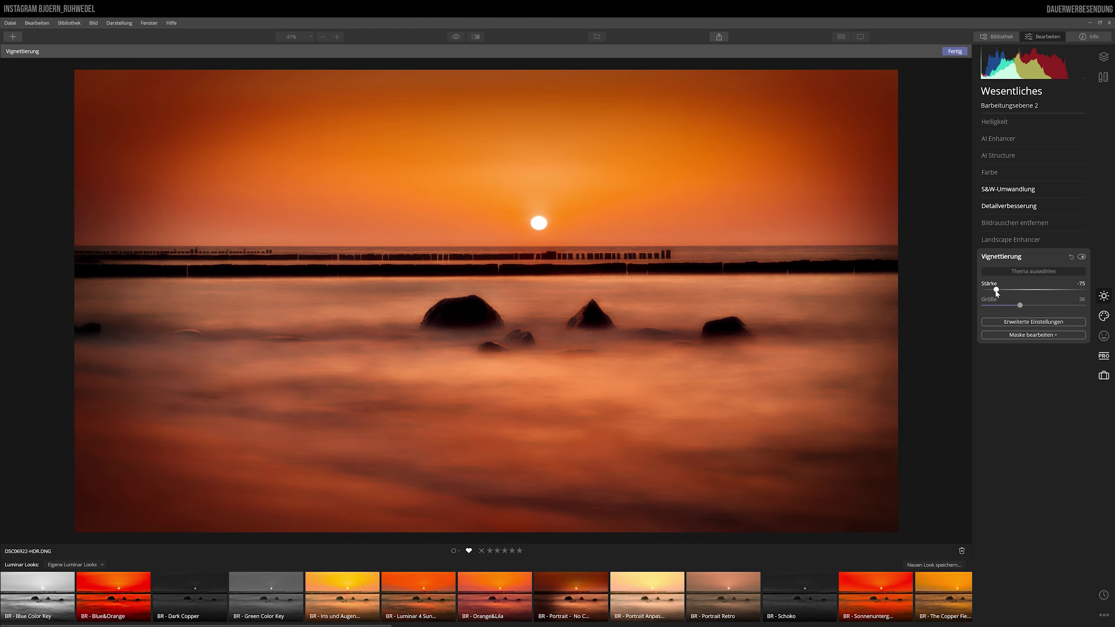
Step: Soften the vignette Stärke from -75 to -51 and confirm the placement
drag(997, 291, 1010, 290)
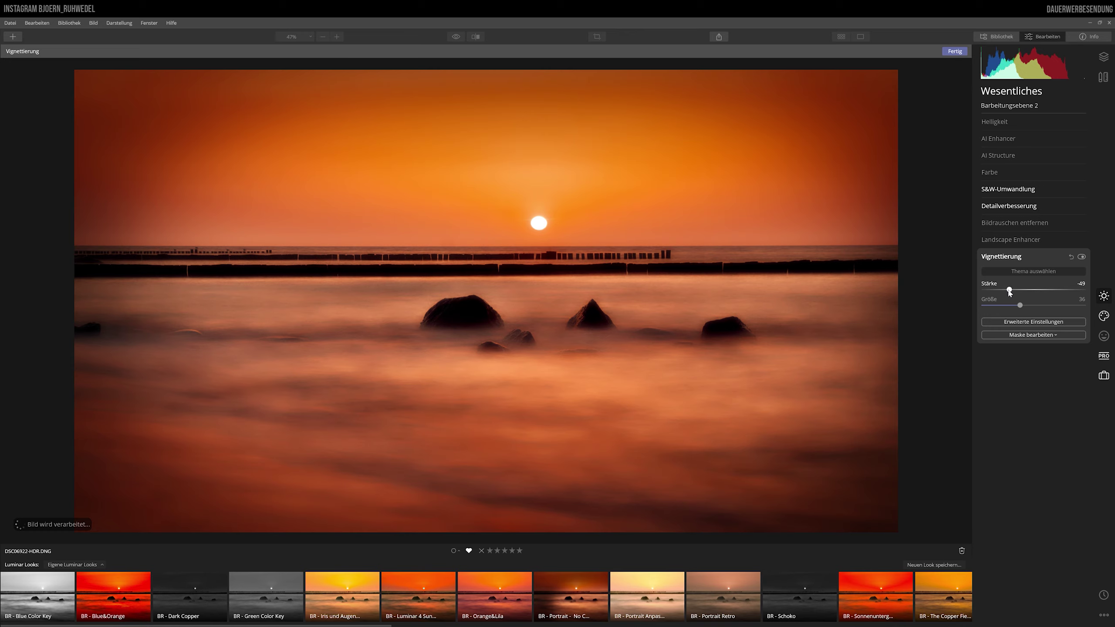
drag(1009, 291, 1008, 290)
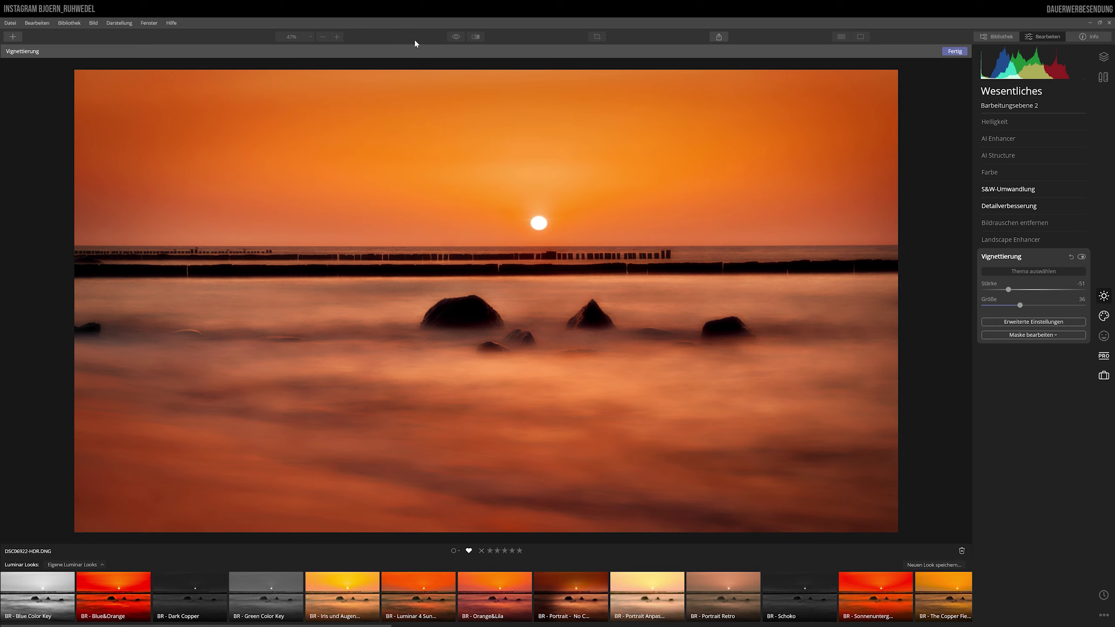
click(954, 52)
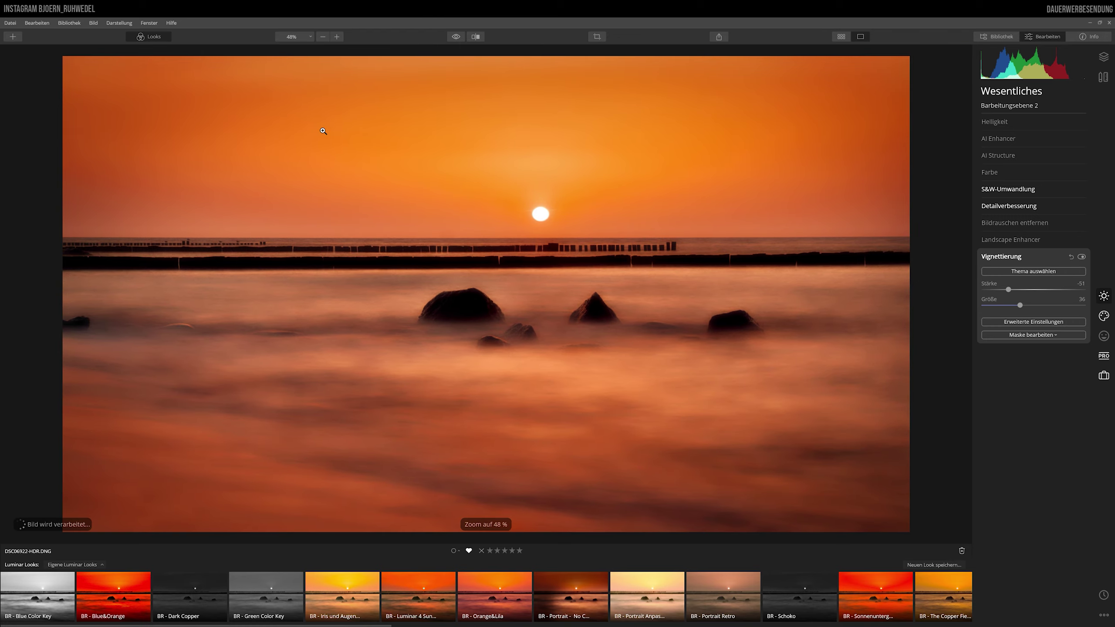
click(455, 36)
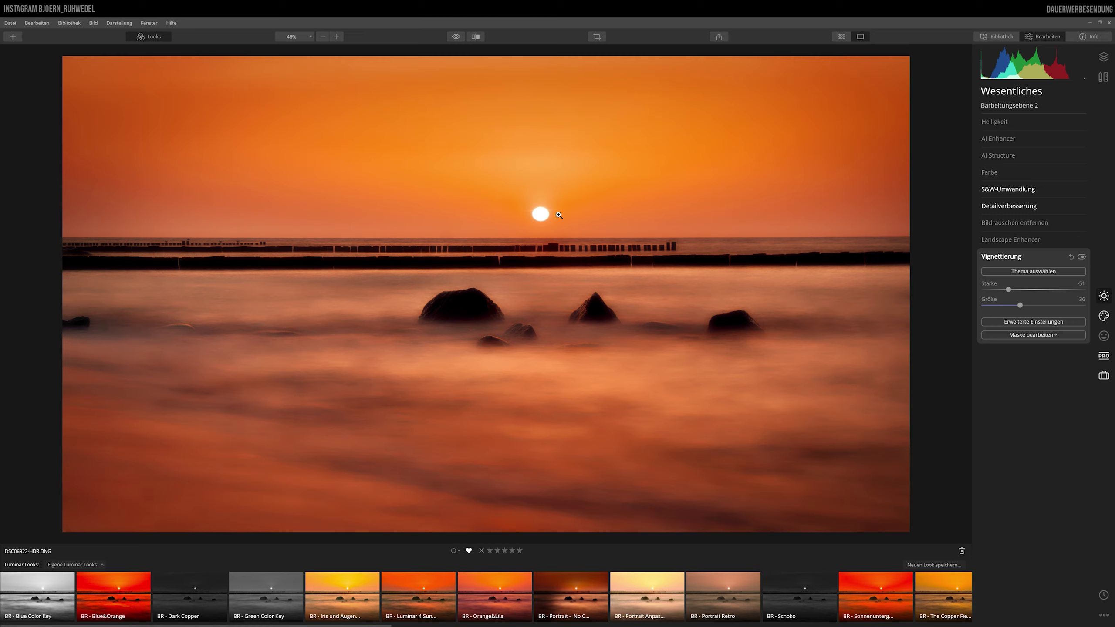
click(457, 37)
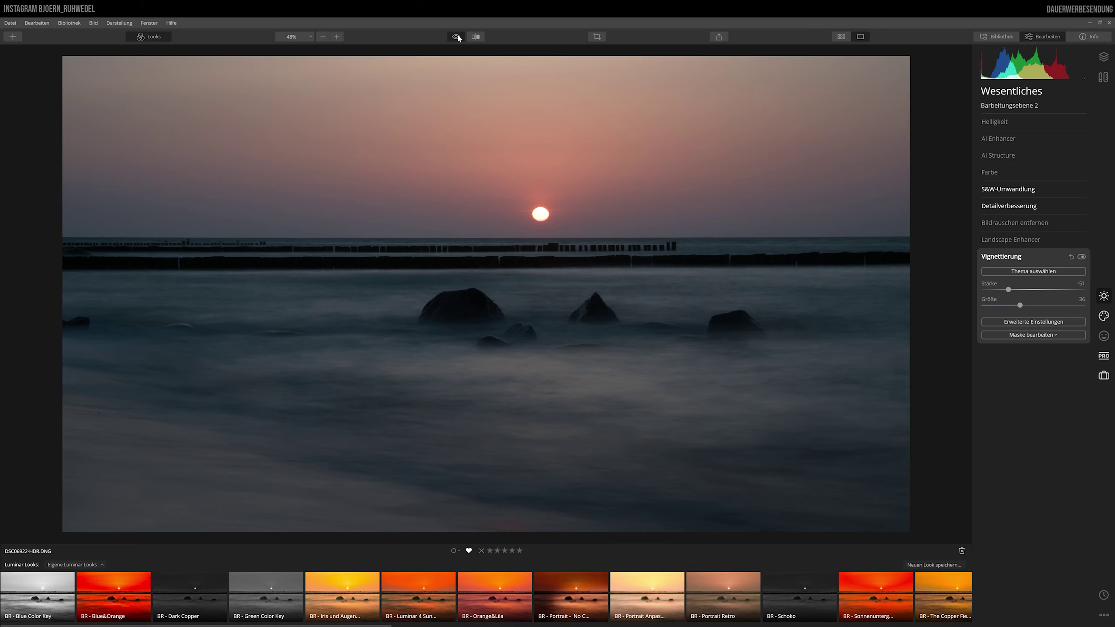
click(456, 37)
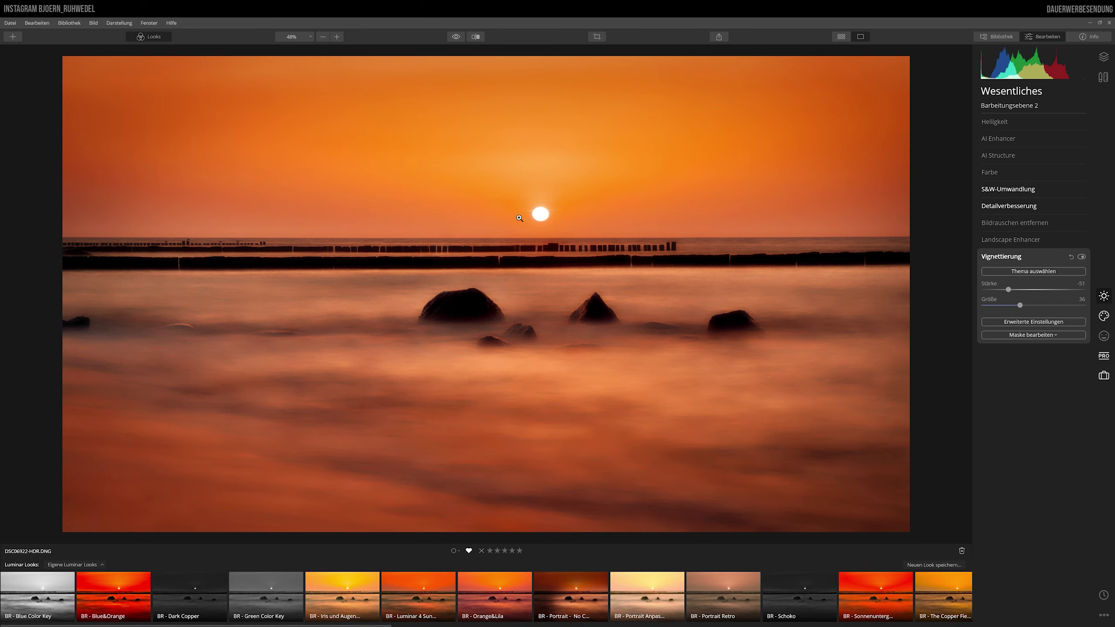